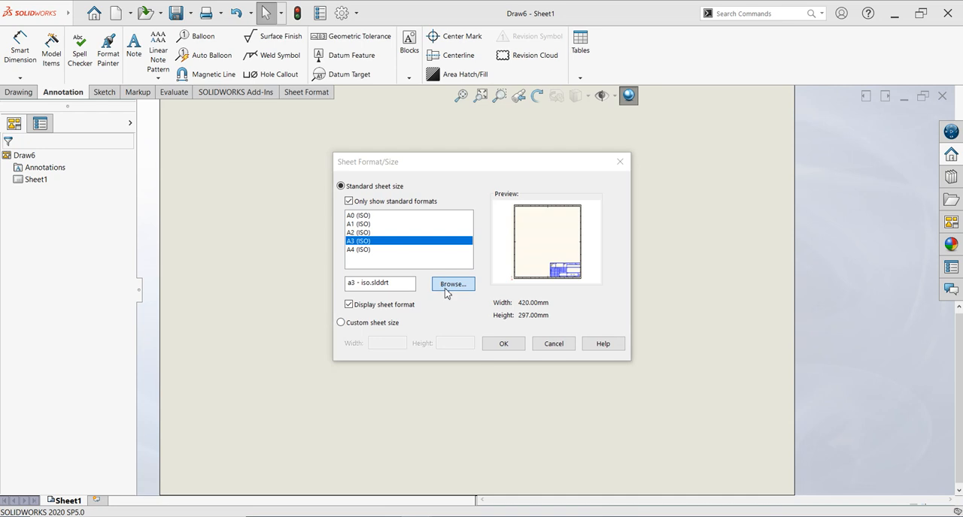
- Load the a3 - gost_sh2_land.slddrt sheet format and apply it to the new drawing sheet
scroll(460, 309, "down", 3)
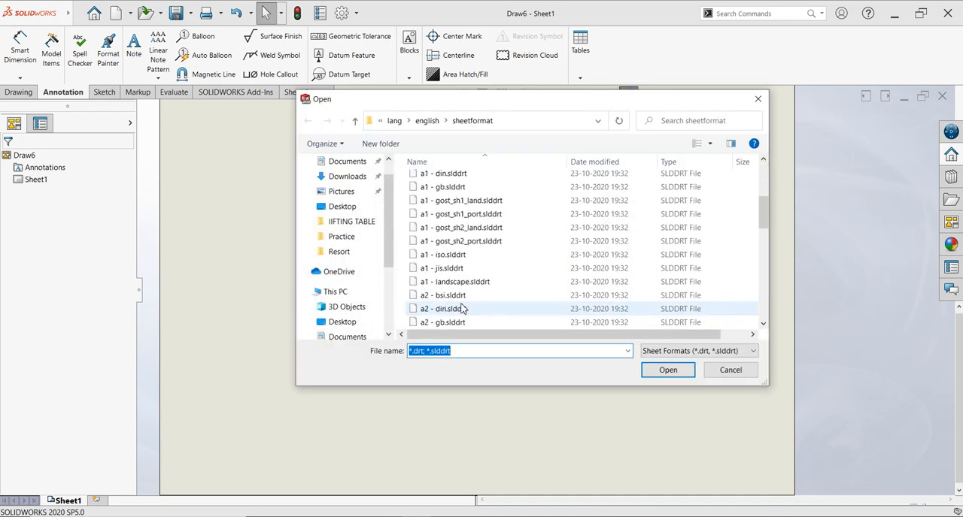
scroll(455, 301, "down", 3)
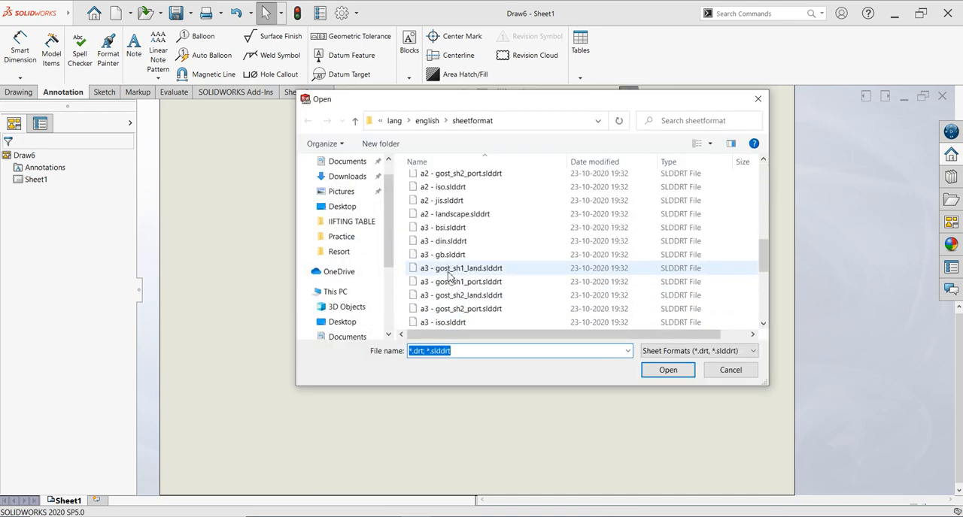
left_click(484, 300)
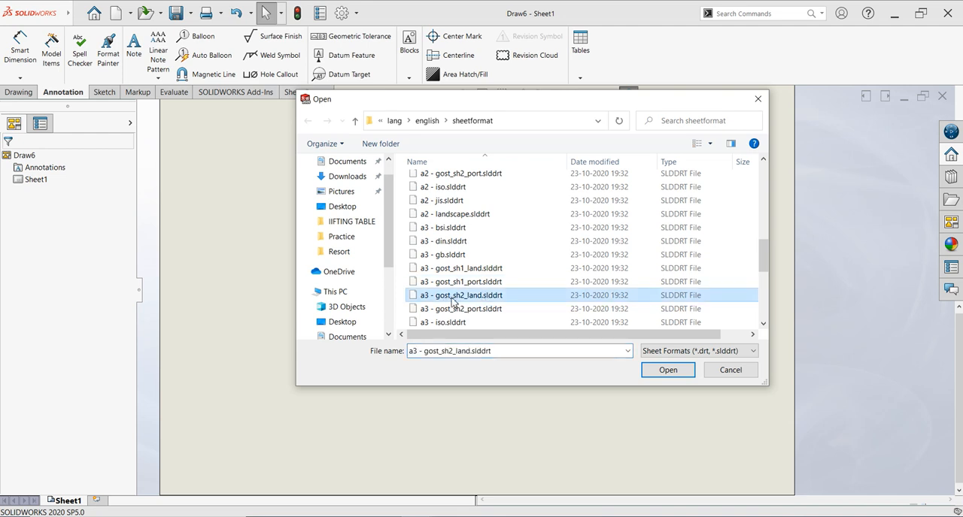
left_click(664, 370)
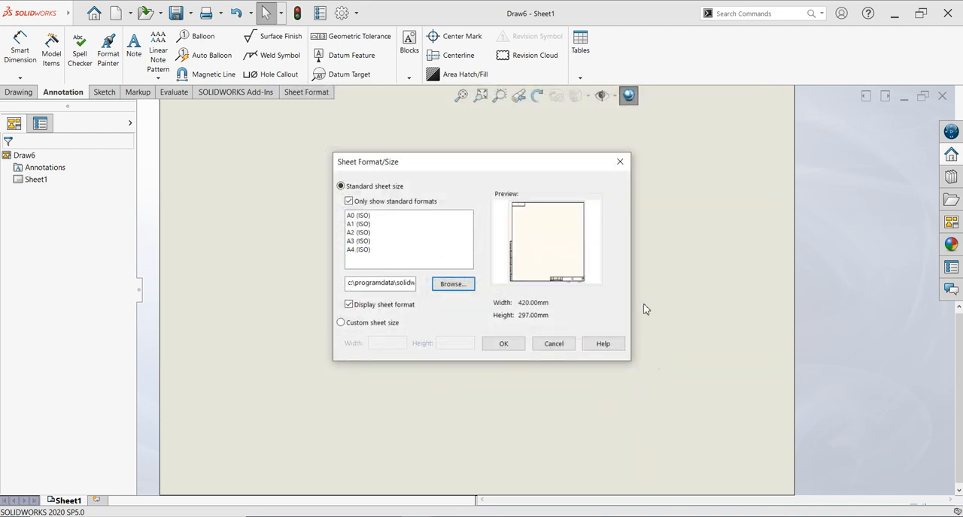
left_click(505, 345)
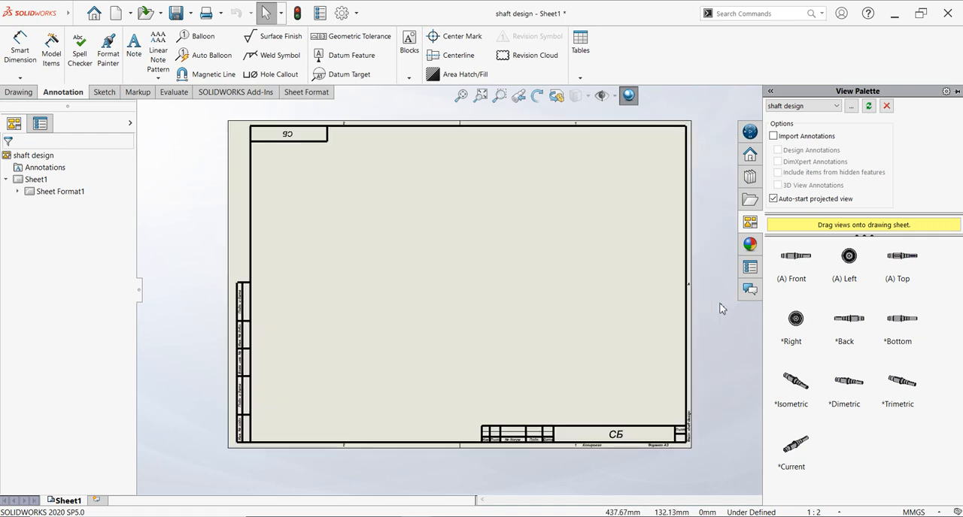
scroll(494, 204, "down", 1)
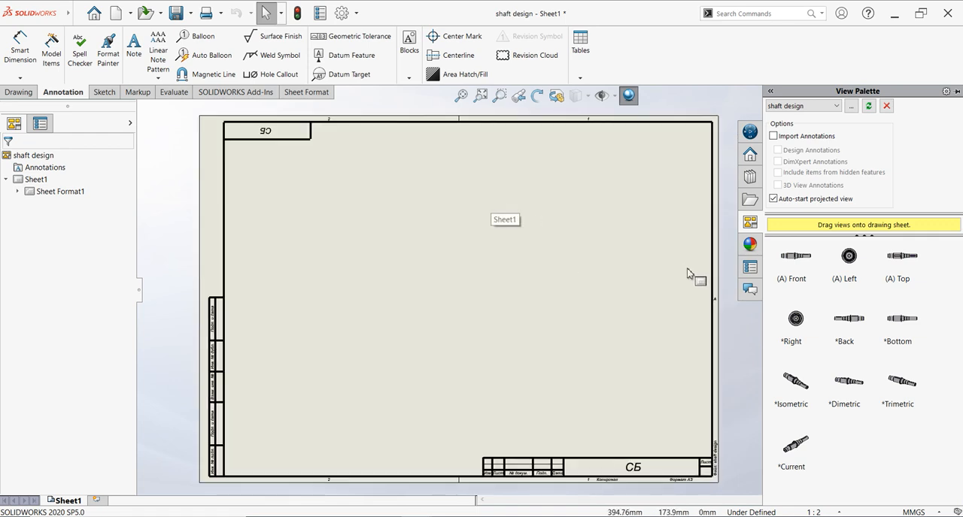
scroll(688, 275, "down", 1)
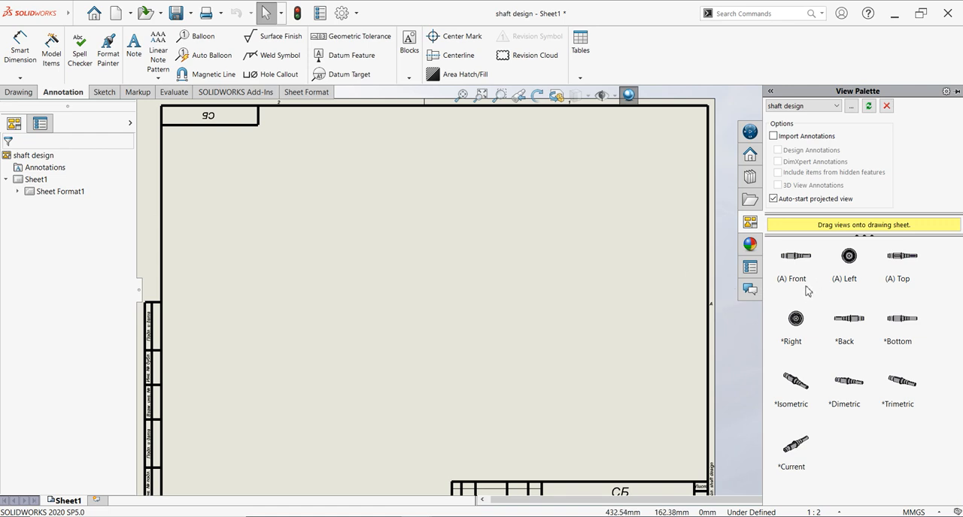
left_click_drag(795, 261, 548, 257)
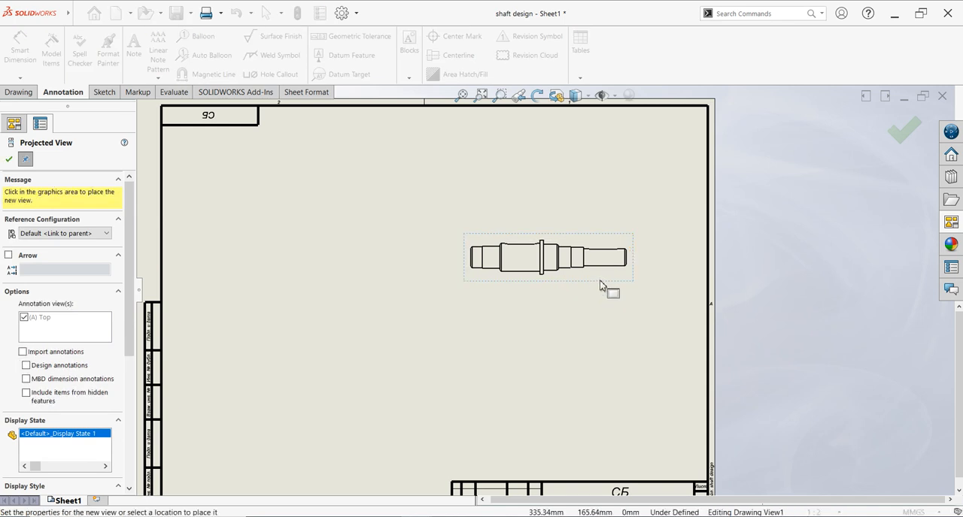
key("Escape")
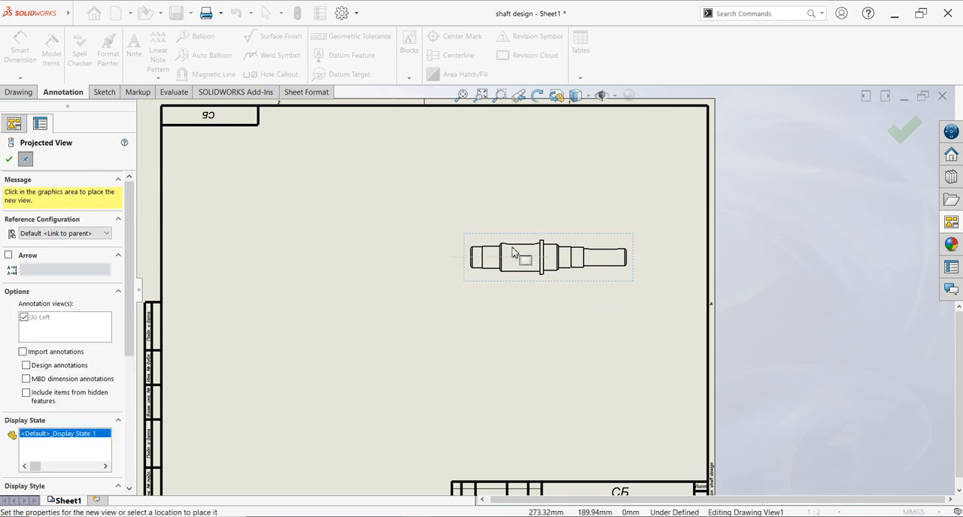
left_click(537, 240)
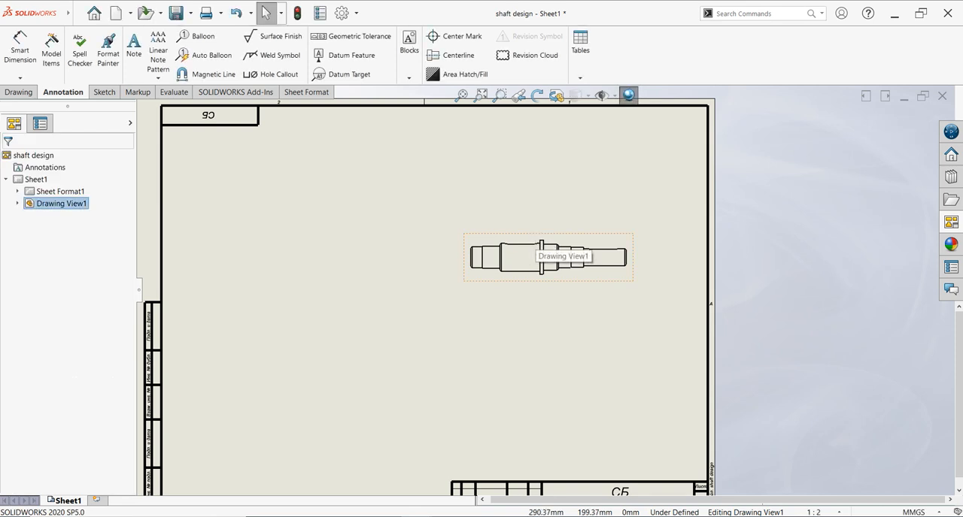
key("Delete")
key("Return")
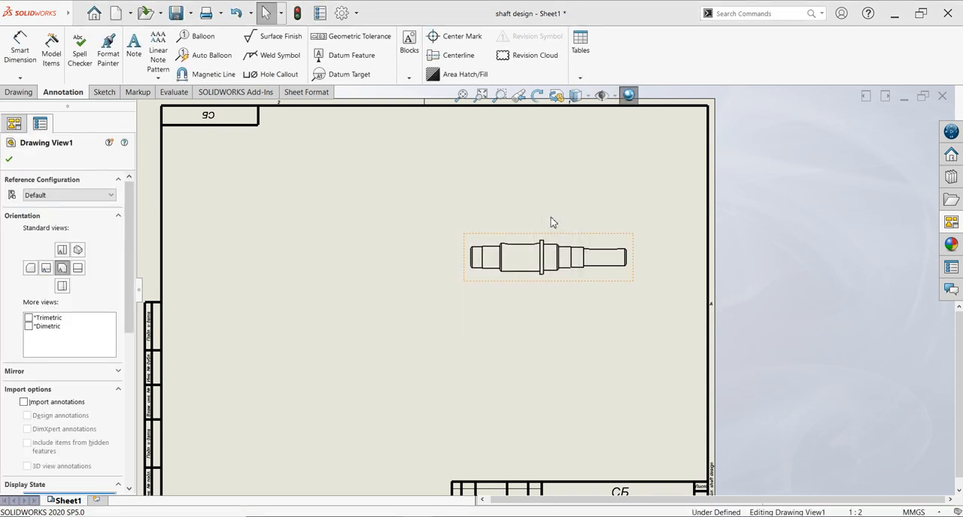
- Place the shaft's Top view in the left part of the sheet without adding projected views
left_click(946, 224)
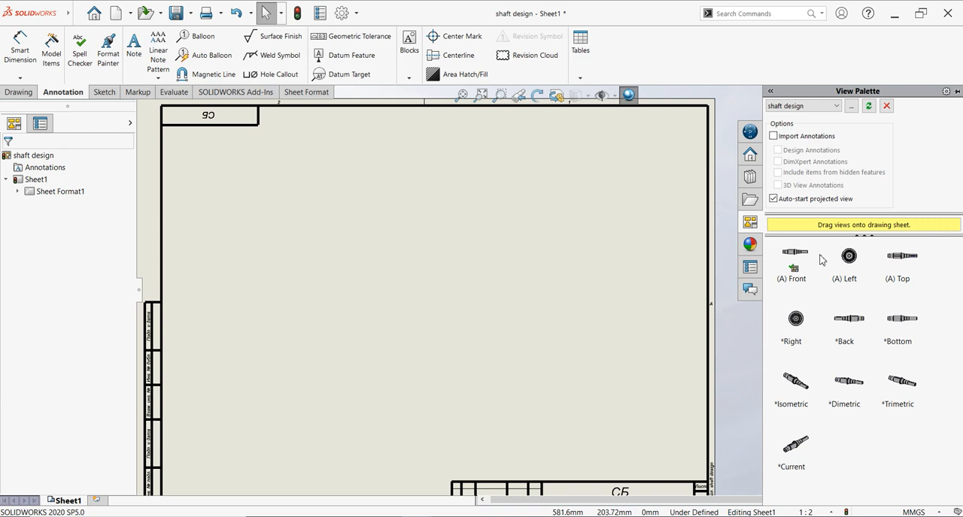
mouse_move(897, 259)
left_mouse_down()
mouse_move(339, 267)
mouse_move(281, 292)
mouse_move(274, 282)
left_mouse_up()
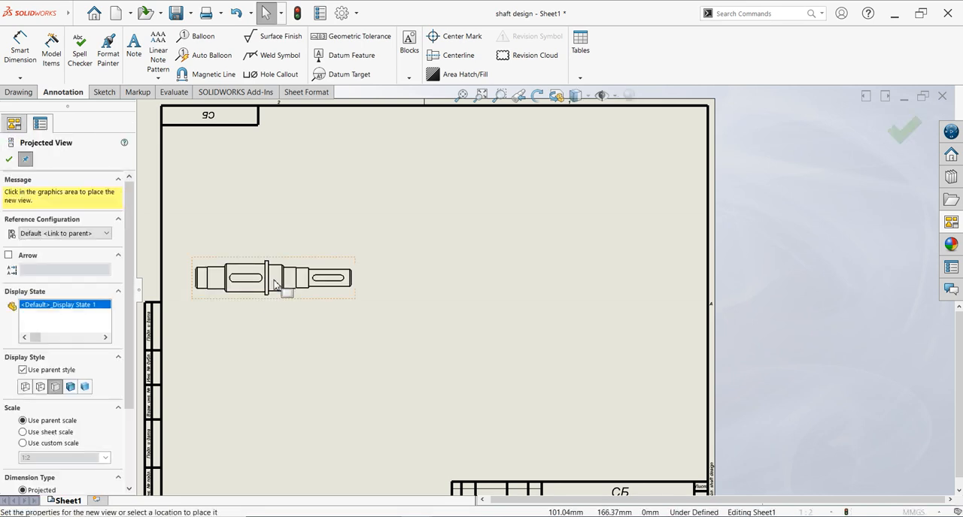
key("Escape")
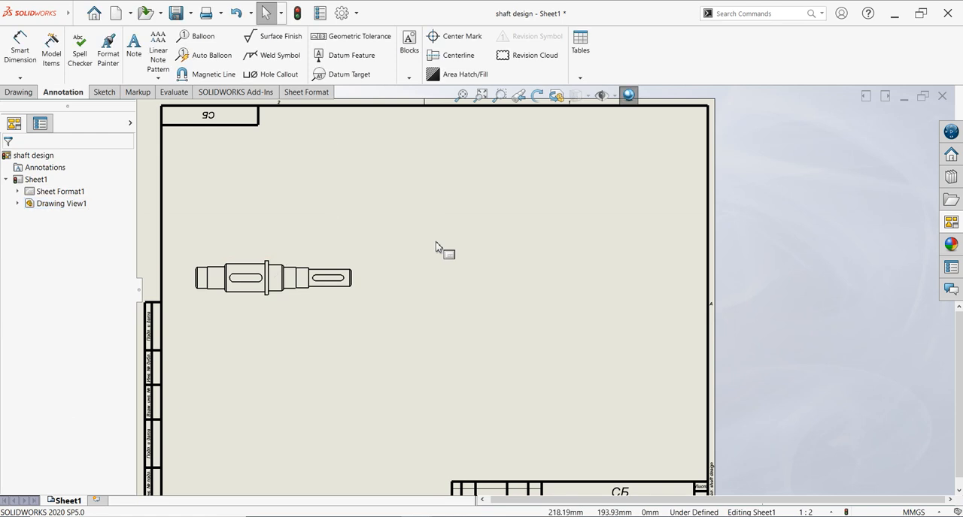
- Set the shaft view's display style to Hidden Lines Visible with High quality
left_click(346, 263)
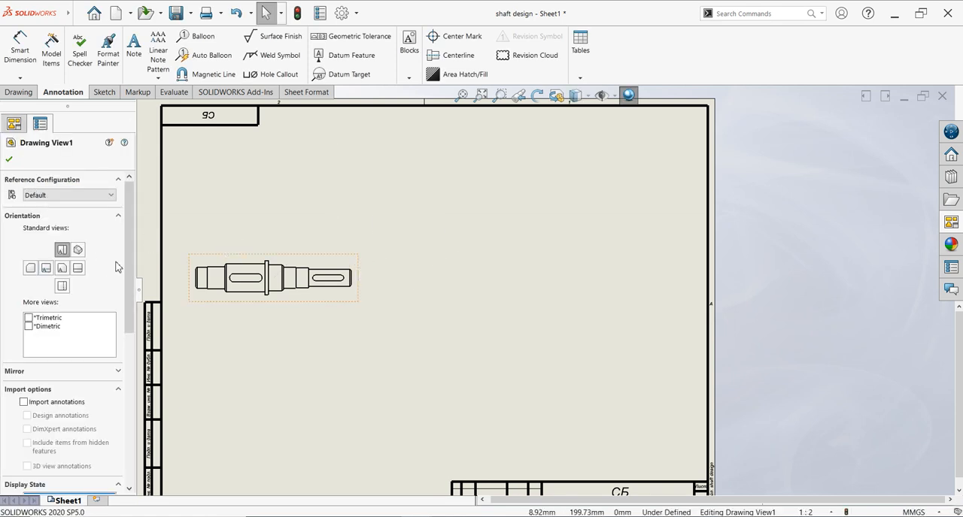
left_click_drag(127, 279, 118, 393)
left_click(45, 310)
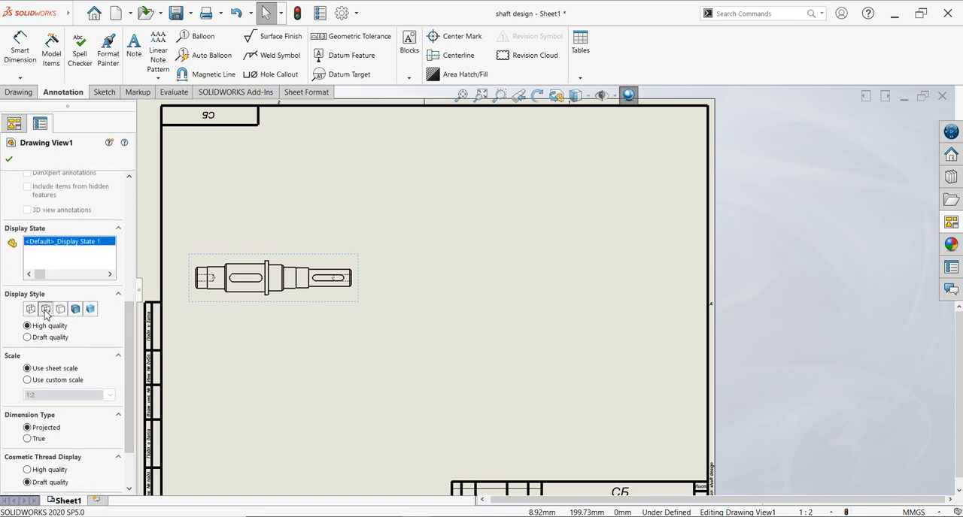
left_click(27, 338)
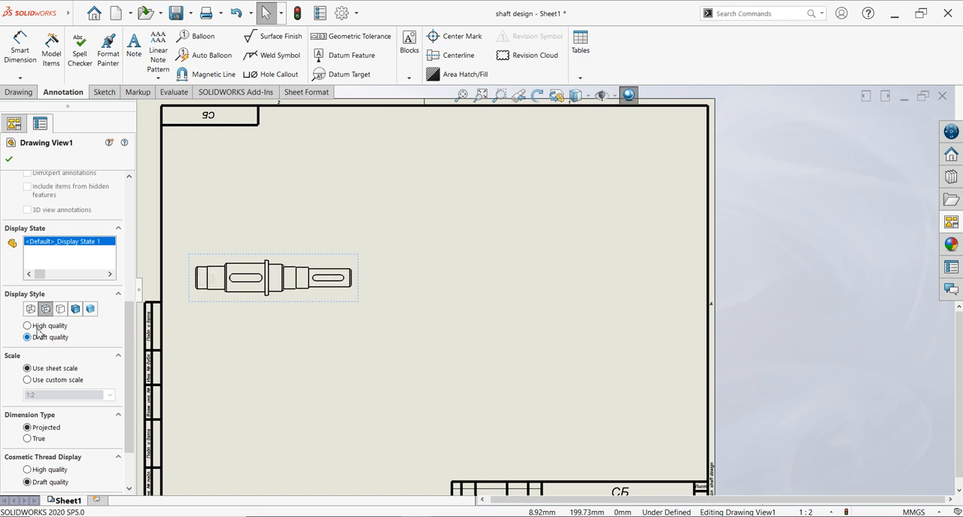
left_click(38, 327)
left_click(38, 338)
left_click(42, 327)
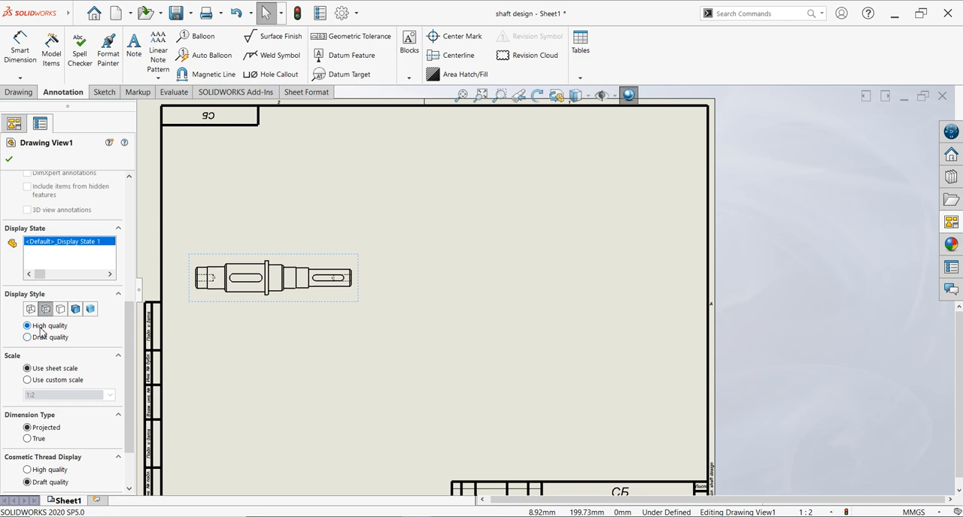
- Move the shaft view fully inside the sheet border and give it a custom scale of 1:1.2
left_click(58, 381)
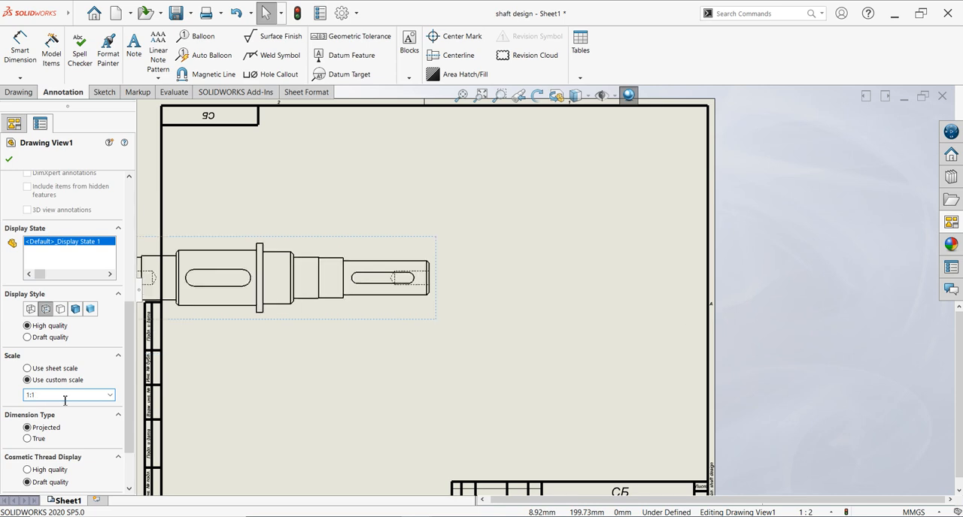
mouse_move(436, 330)
left_mouse_down()
mouse_move(489, 319)
mouse_move(484, 312)
left_mouse_up()
left_click(59, 394)
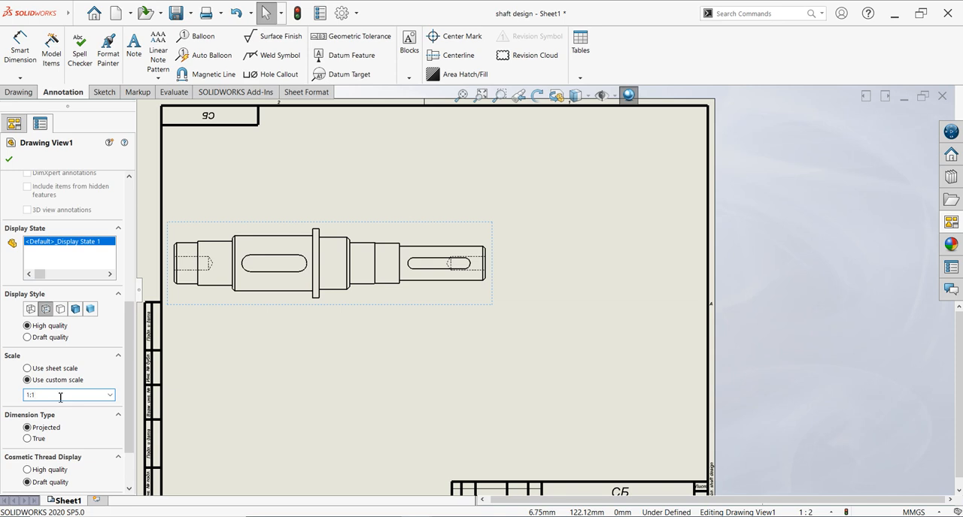
key("Return")
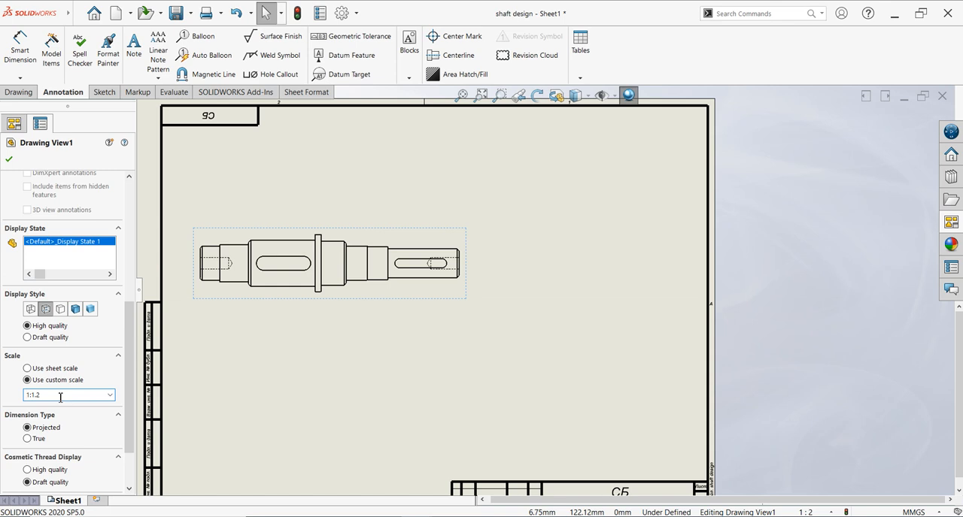
left_click(9, 161)
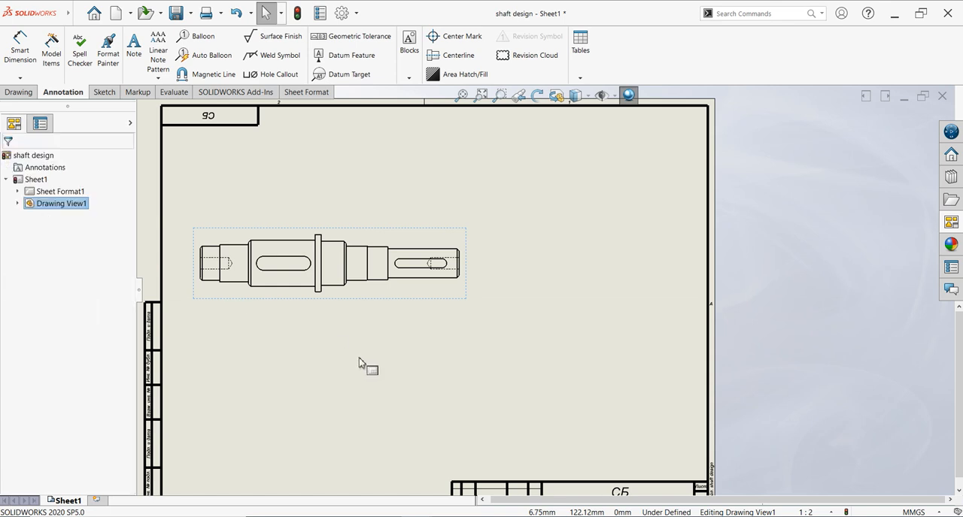
left_click(329, 169)
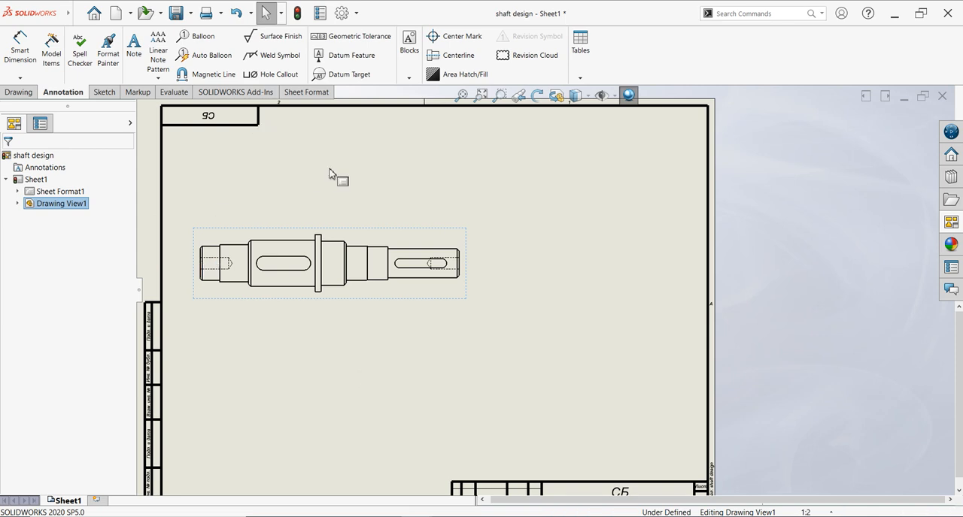
- Automatically insert the centerline for the entire shaft view
left_click(434, 61)
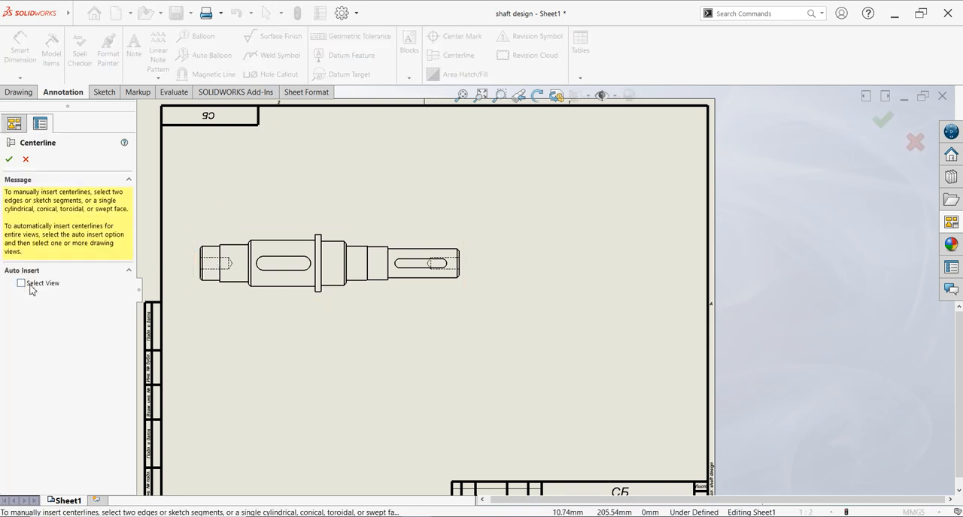
left_click(265, 300)
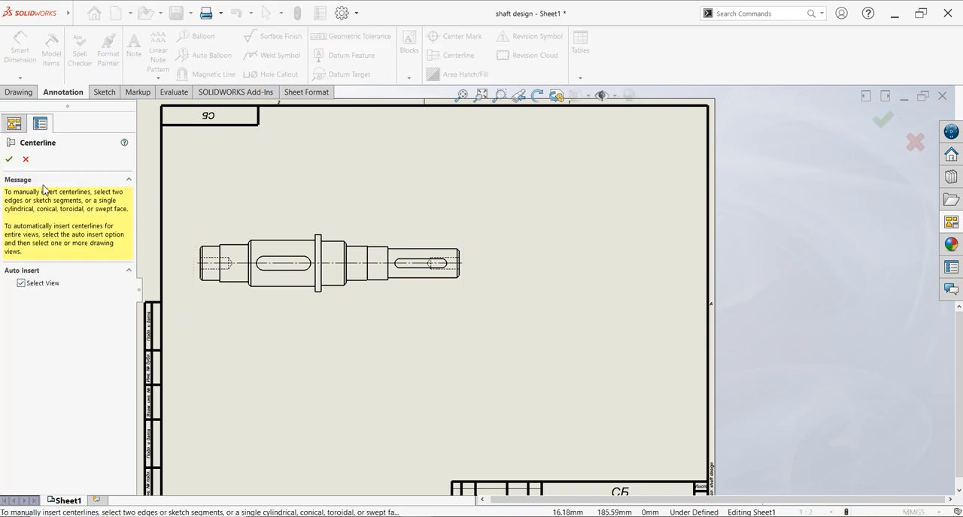
left_click(9, 159)
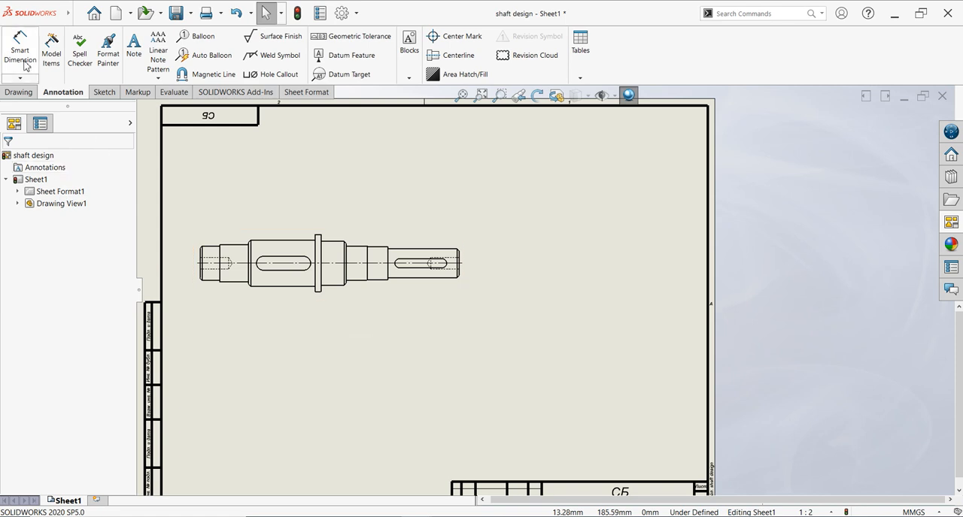
- Create section view A-A with a horizontal cutting line along the shaft's axis and place it below the shaft view
left_click(18, 92)
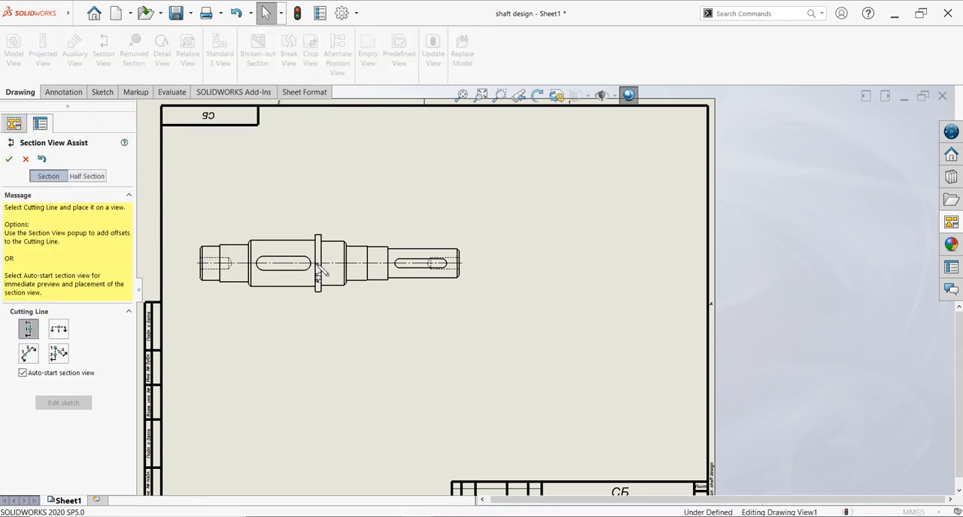
left_click(60, 331)
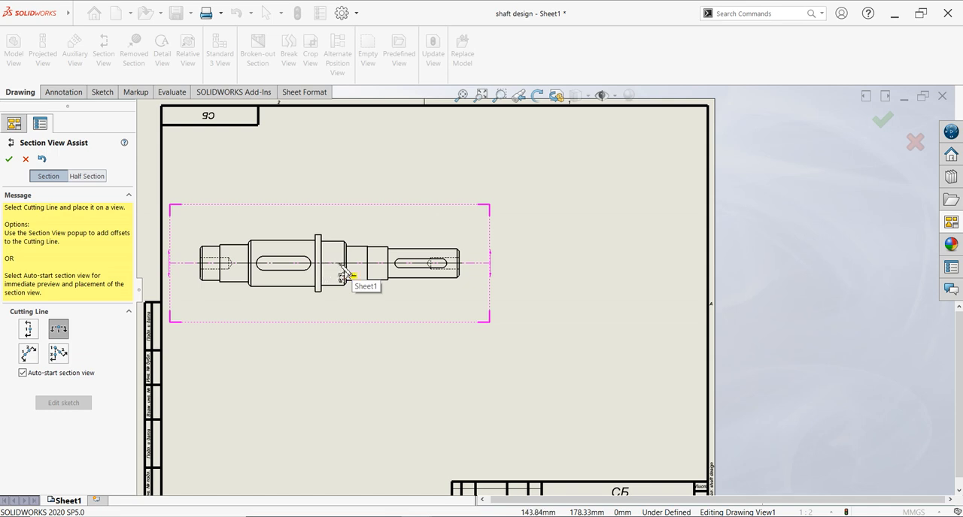
left_click(351, 265)
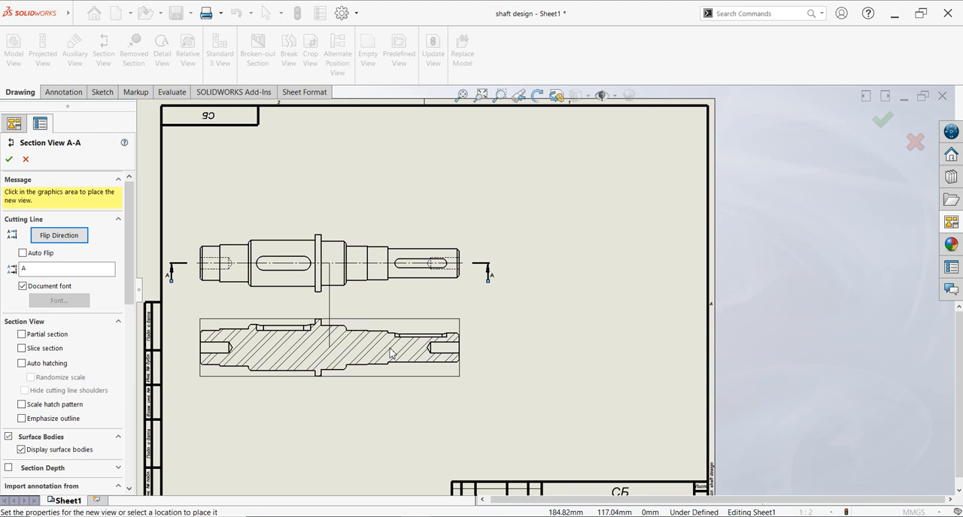
left_click(391, 353)
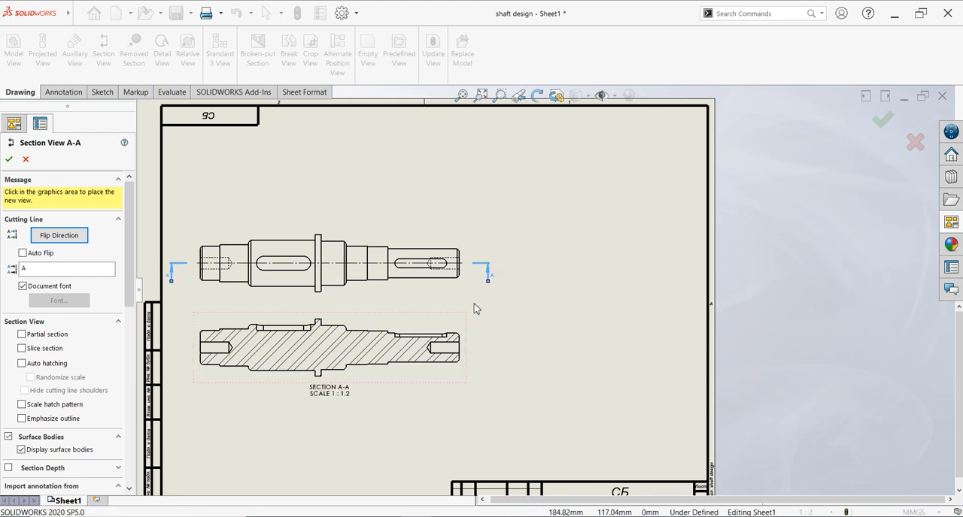
left_click(10, 159)
- Place the shaft's Right view beside section A-A, in line with it
left_click(951, 223)
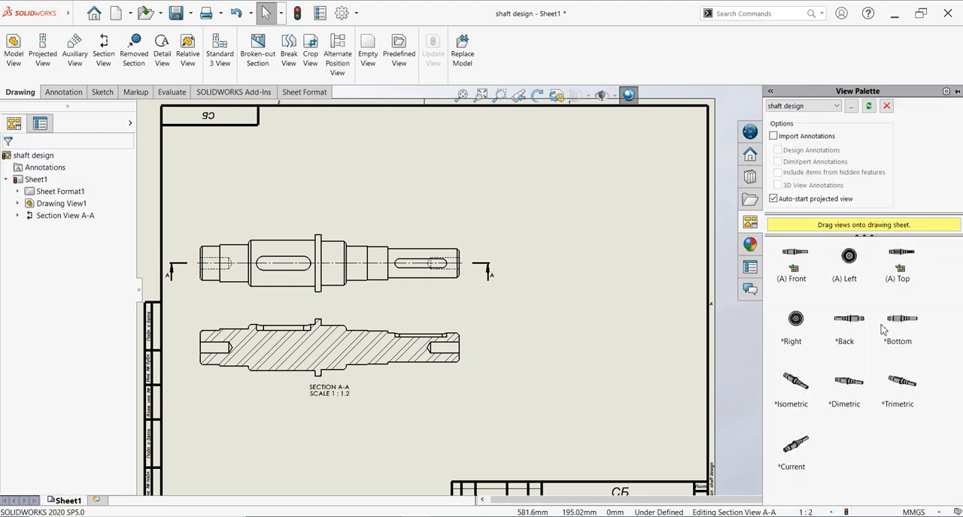
mouse_move(792, 322)
left_mouse_down()
mouse_move(591, 306)
mouse_move(533, 263)
mouse_move(512, 266)
mouse_move(521, 365)
left_mouse_up()
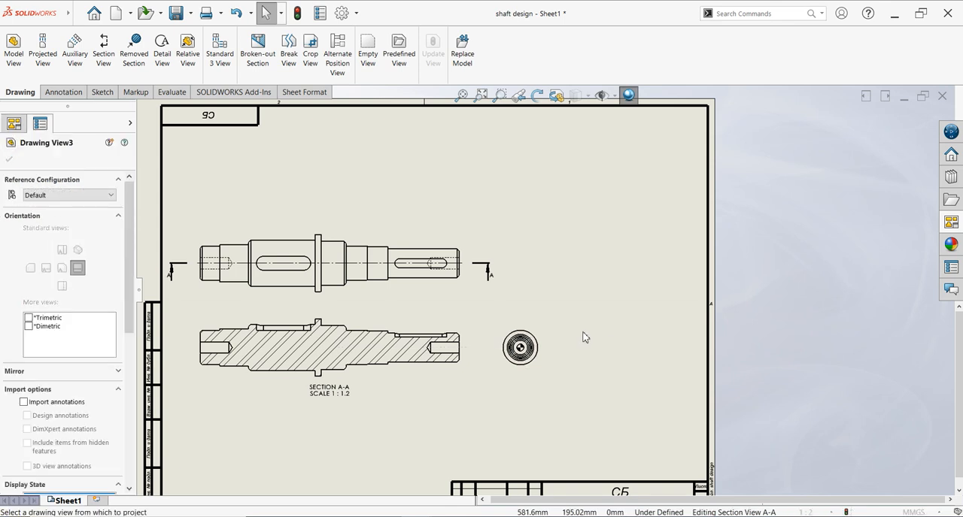
left_click(8, 161)
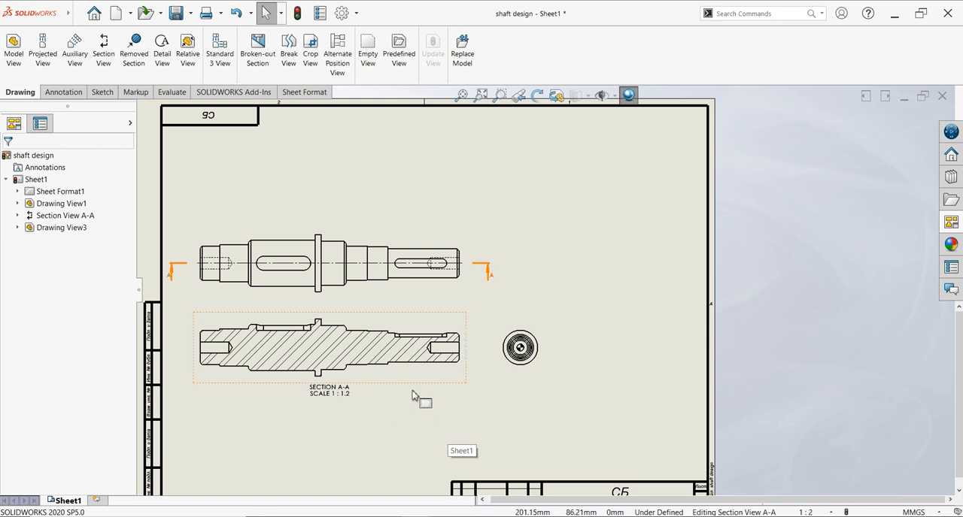
- Move section view A-A further down the sheet to leave more space below the main shaft view
left_click_drag(411, 394, 411, 476)
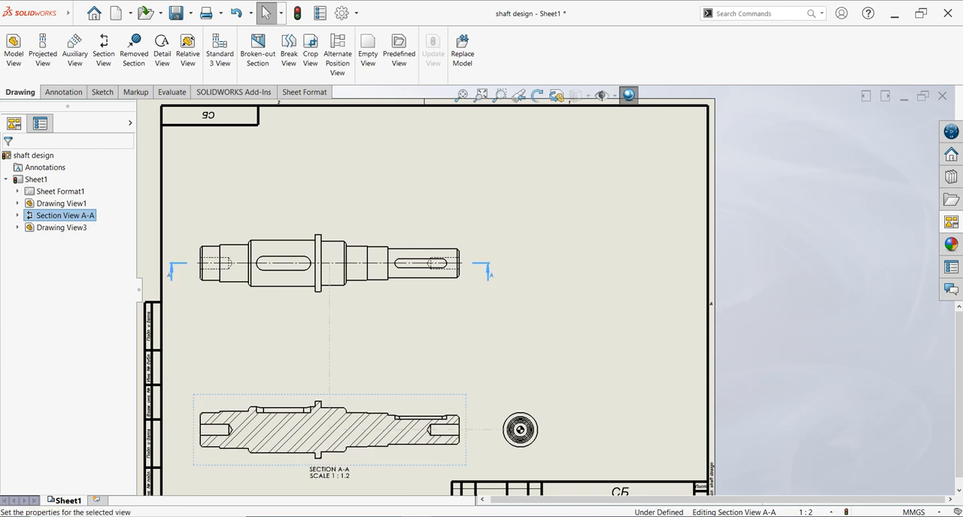
left_click(403, 307)
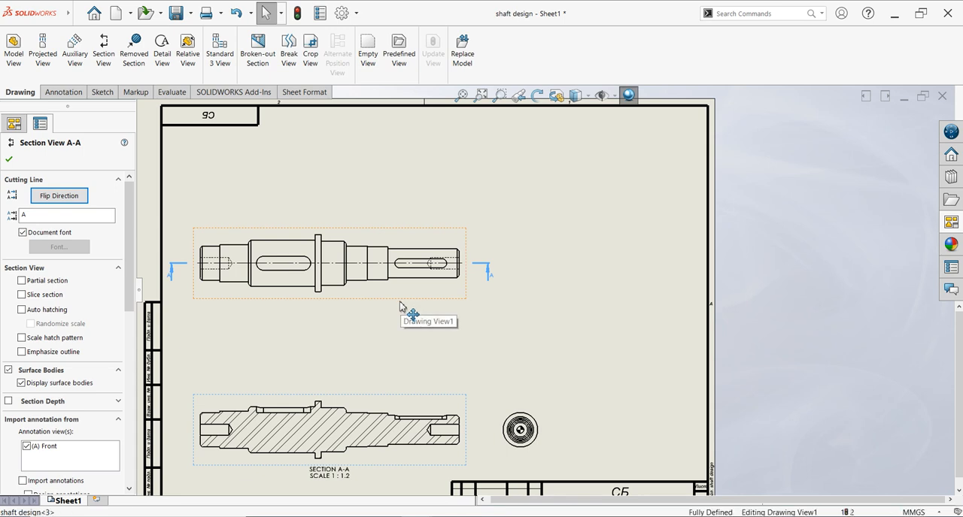
- Set the main shaft view, section A-A and the end view to a custom scale of 1:1
left_click(412, 397)
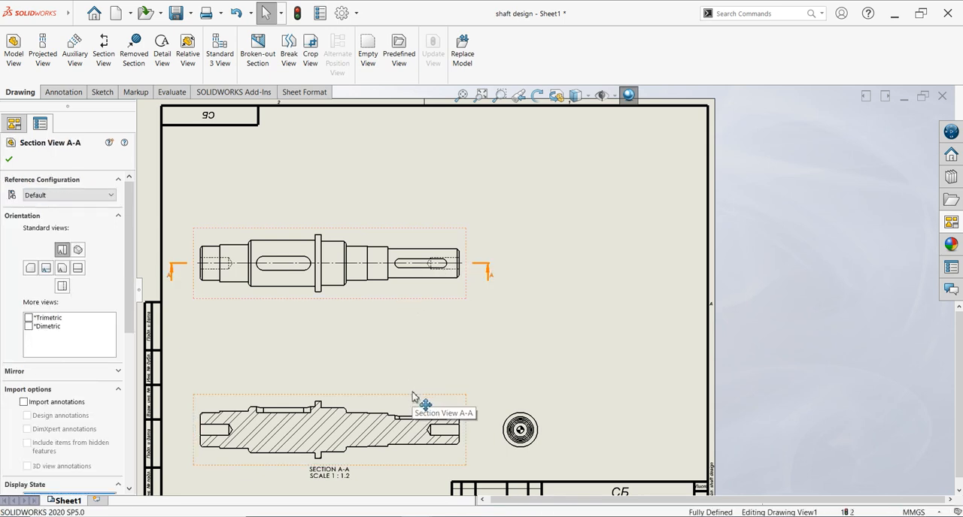
left_click(498, 407, "ctrl")
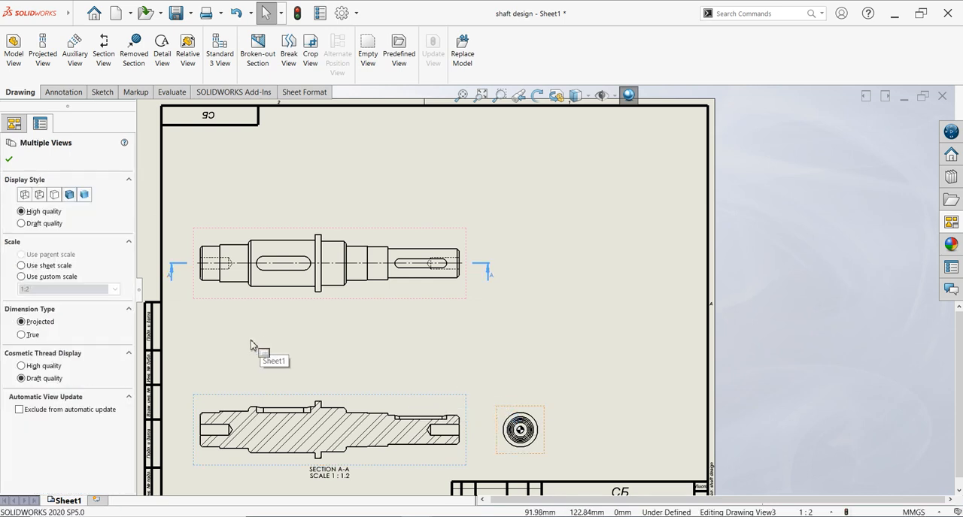
left_click(45, 277)
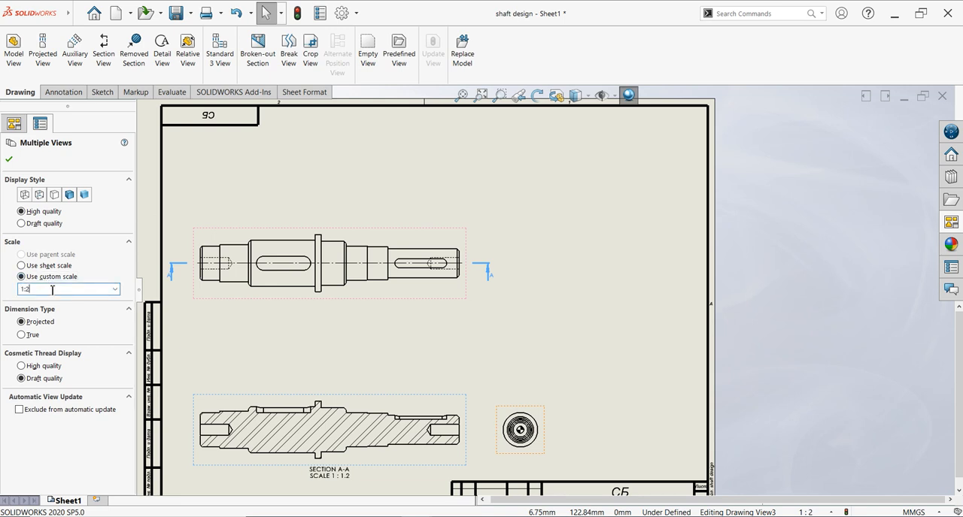
key("Return")
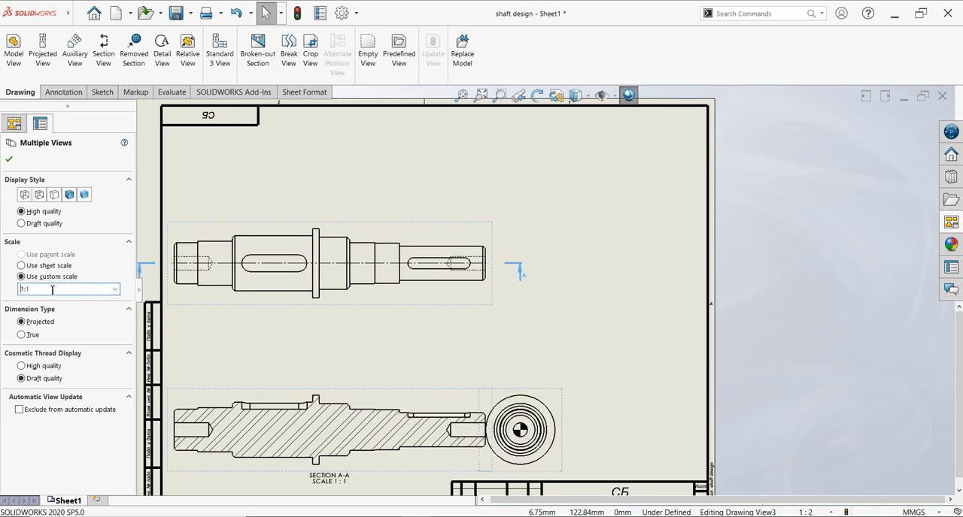
left_click(10, 160)
- Shift the shaft views right on the sheet and move the end view clear of section A-A
left_click_drag(568, 391, 589, 389)
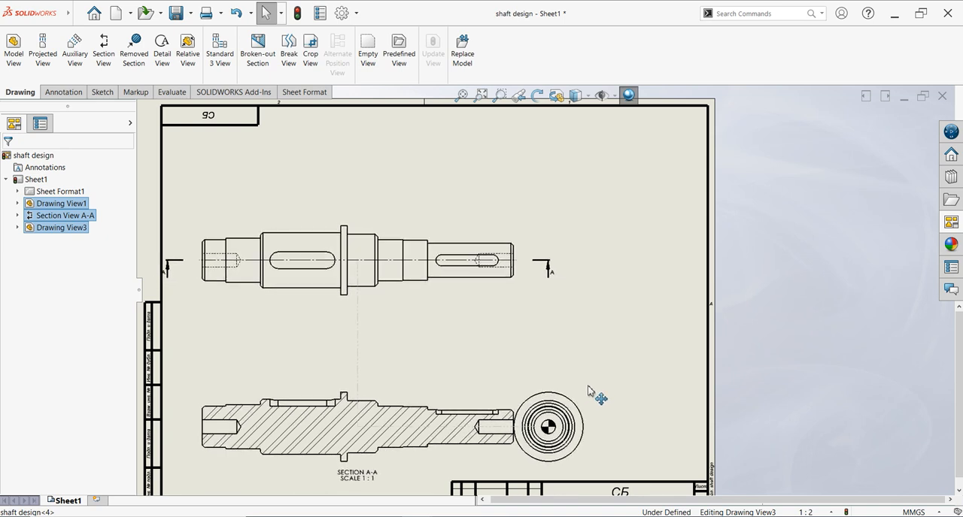
scroll(622, 438, "up", 3)
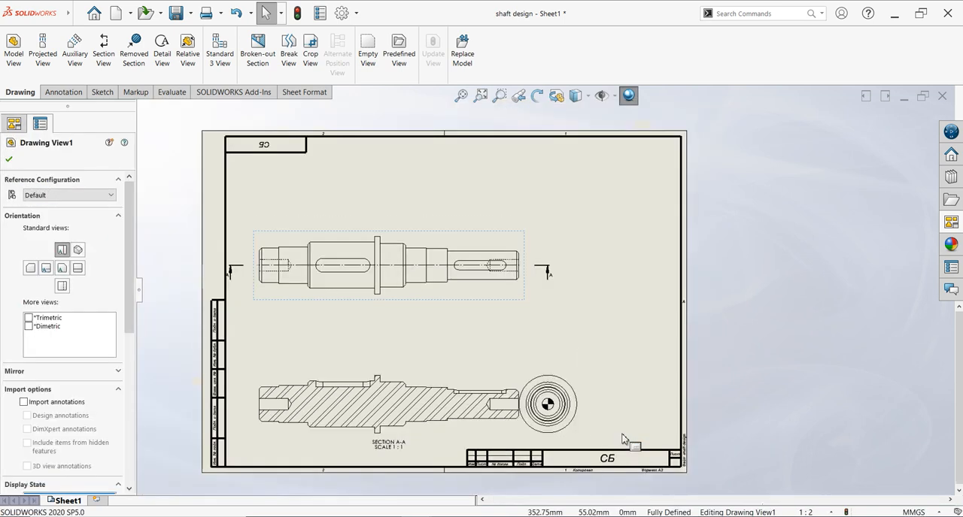
scroll(583, 382, "down", 2)
mouse_move(549, 364)
left_mouse_down()
mouse_move(588, 362)
mouse_move(576, 358)
left_mouse_up()
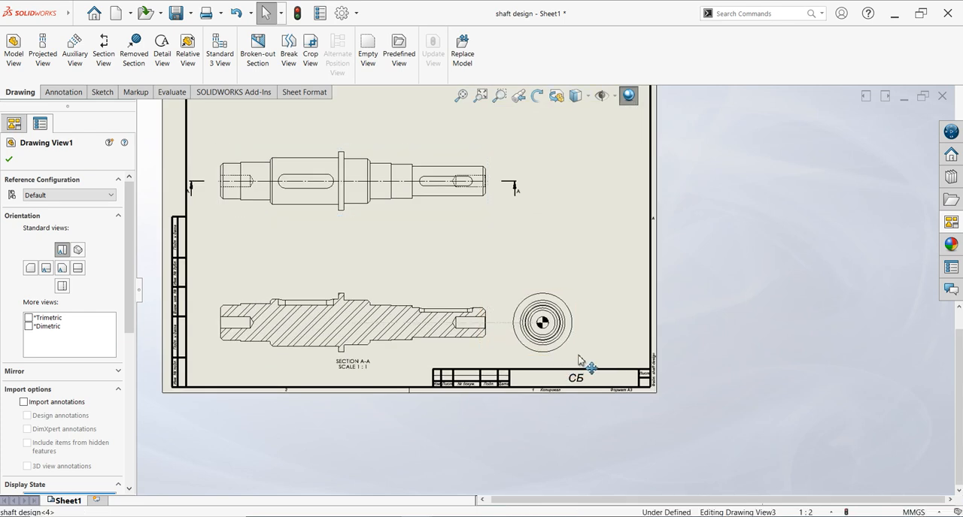
left_click(710, 339)
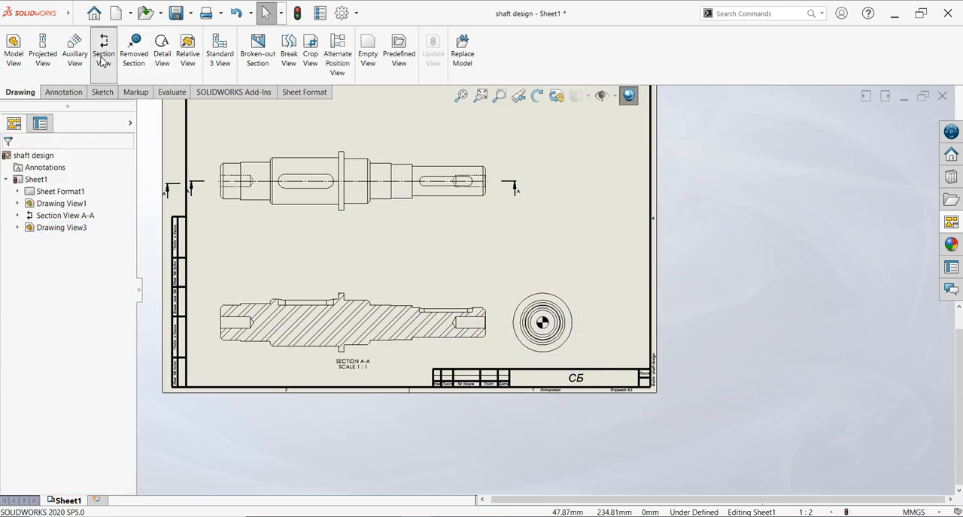
- Create section view B-B with a vertical cutting line through the larger keyway, looking away from the collar, and place it below the shaft's right end
left_click(28, 330)
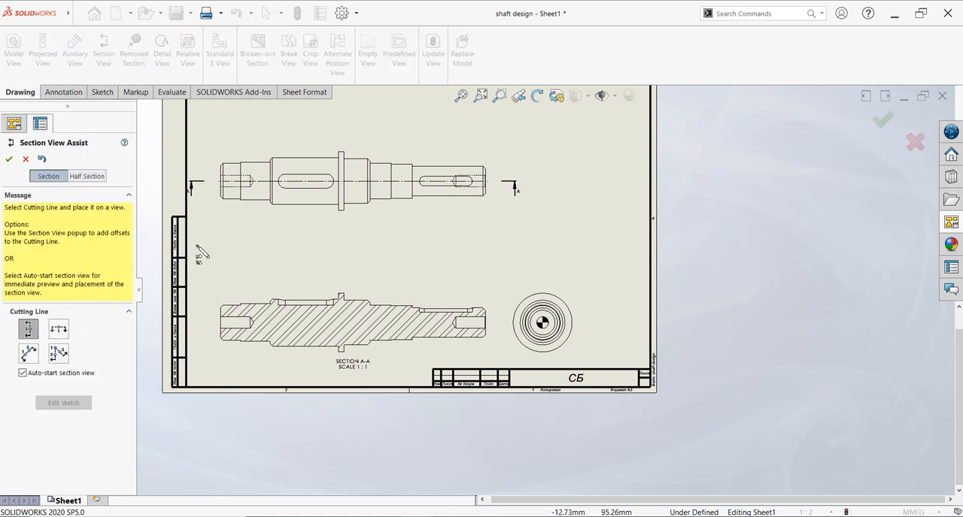
left_click(305, 185)
left_click(331, 208)
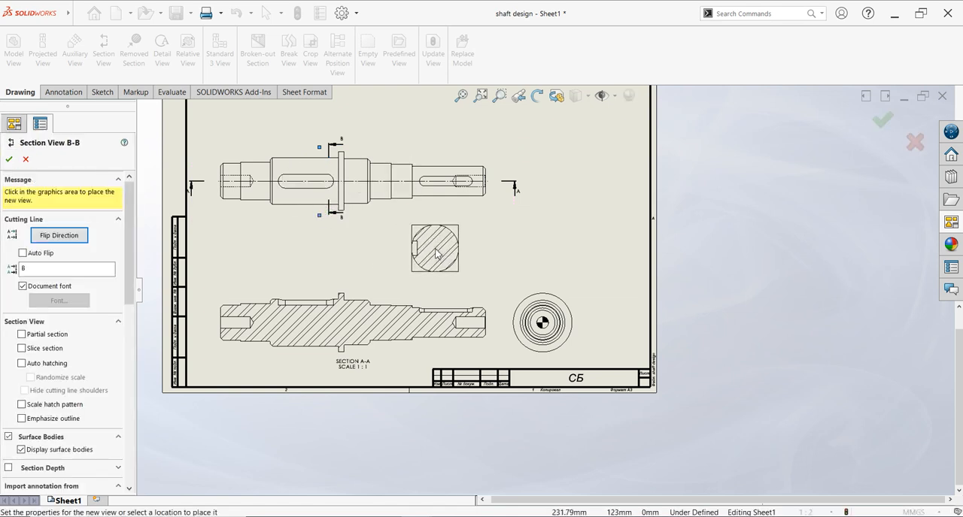
left_click(449, 253)
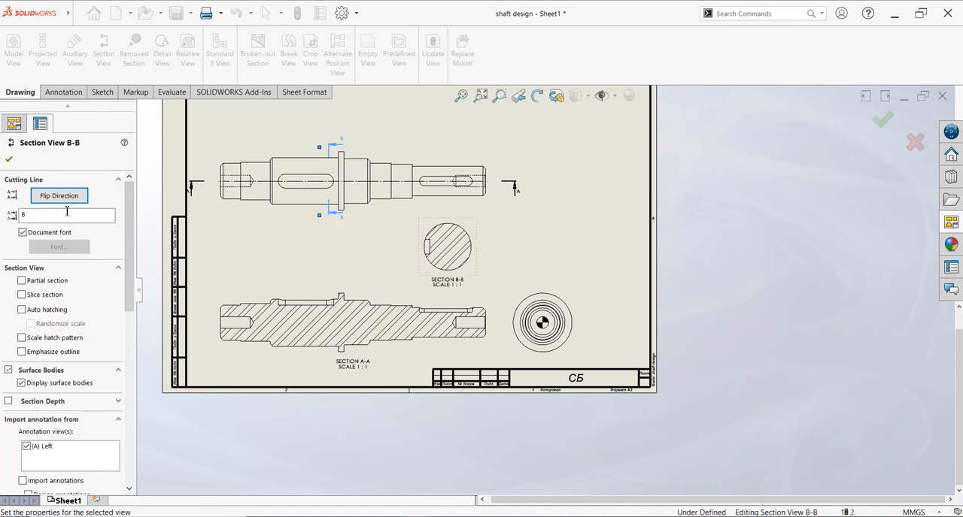
left_click(64, 204)
left_click(64, 203)
left_click(64, 204)
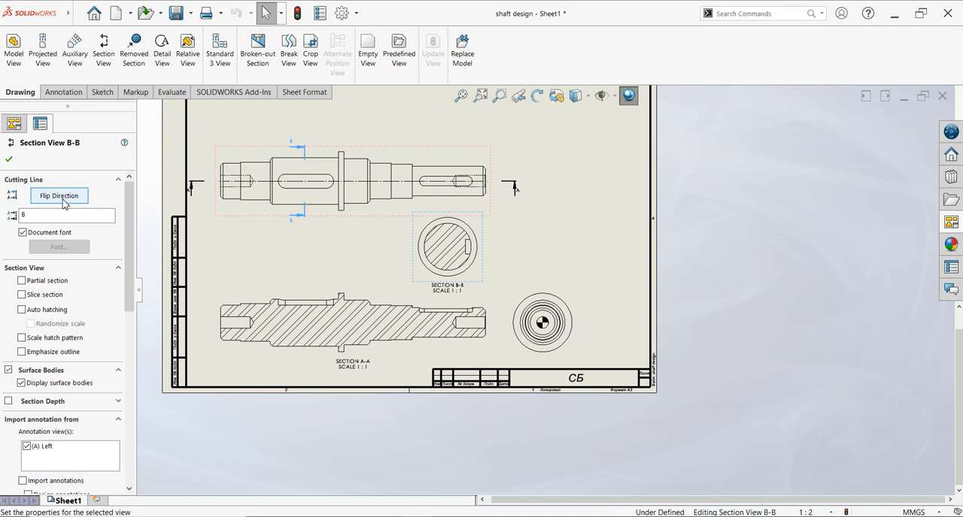
left_click(64, 204)
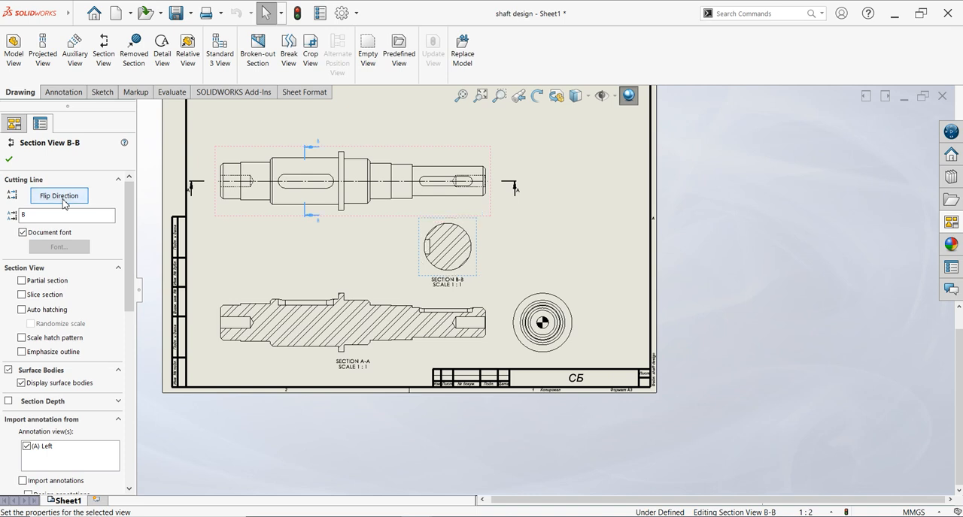
left_click(12, 161)
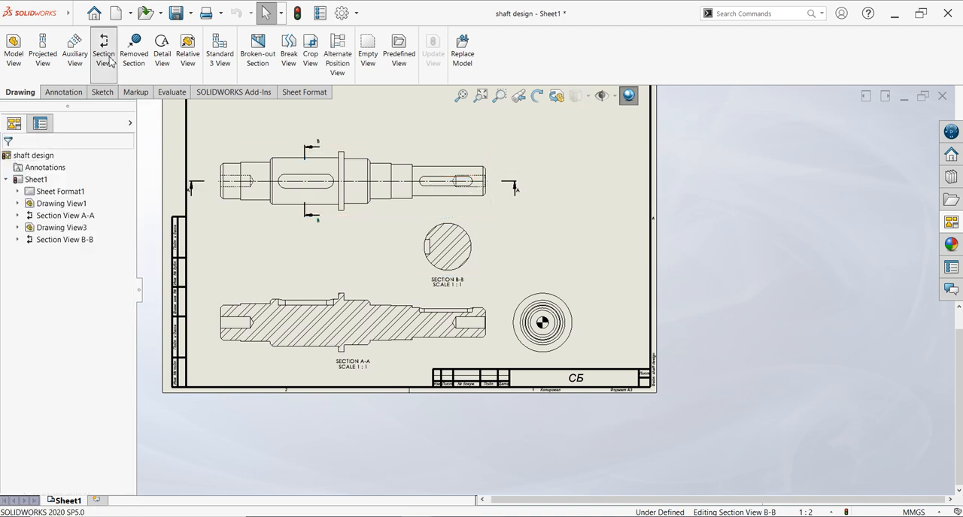
- Create section view C-C through the smaller keyway, place it beside section B-B and flip its cutting direction
left_click(454, 182)
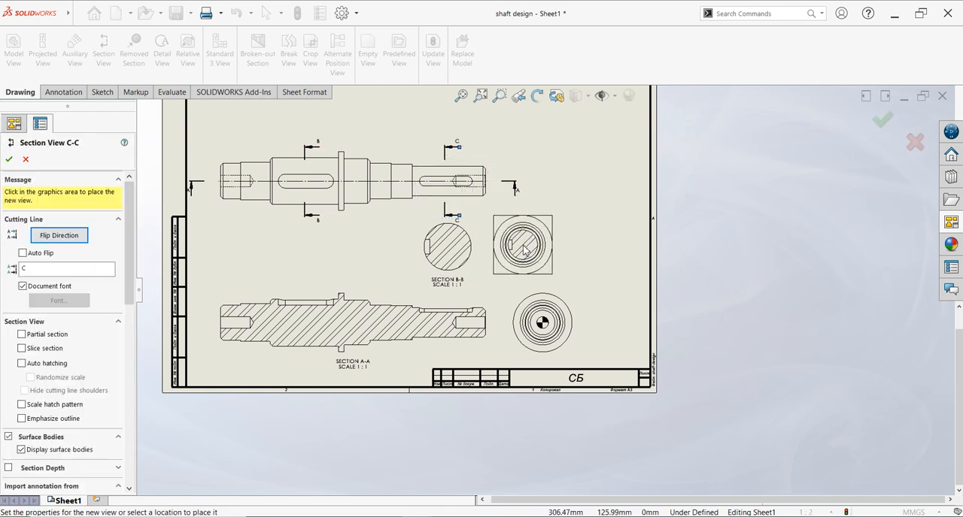
left_click(524, 251)
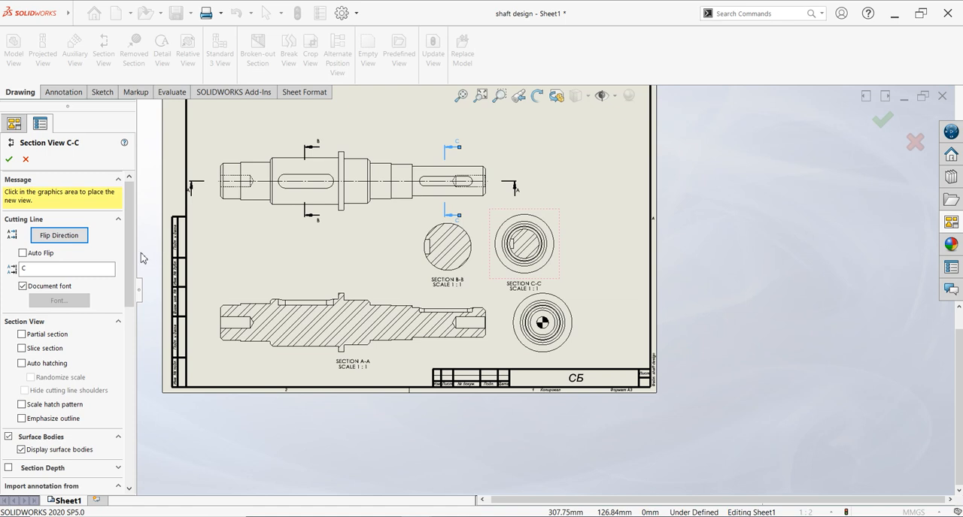
left_click(56, 197)
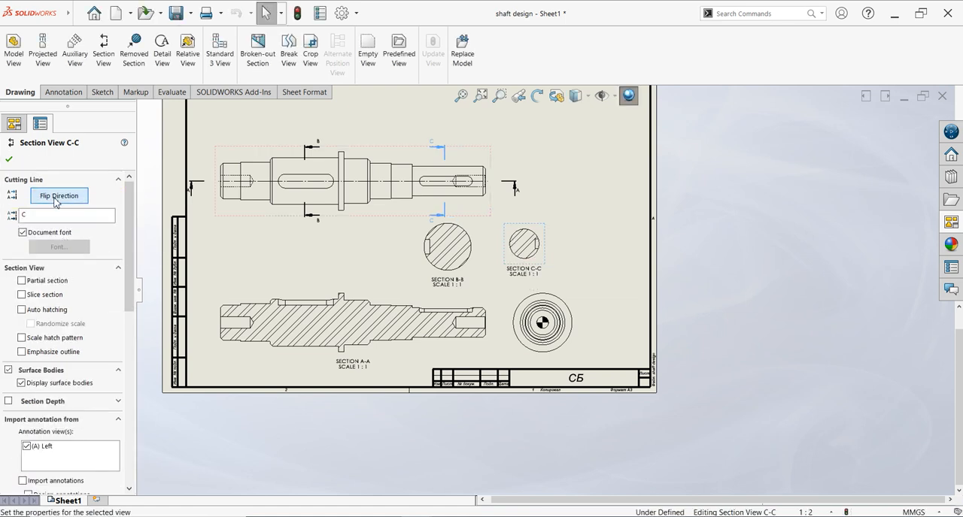
left_click(10, 159)
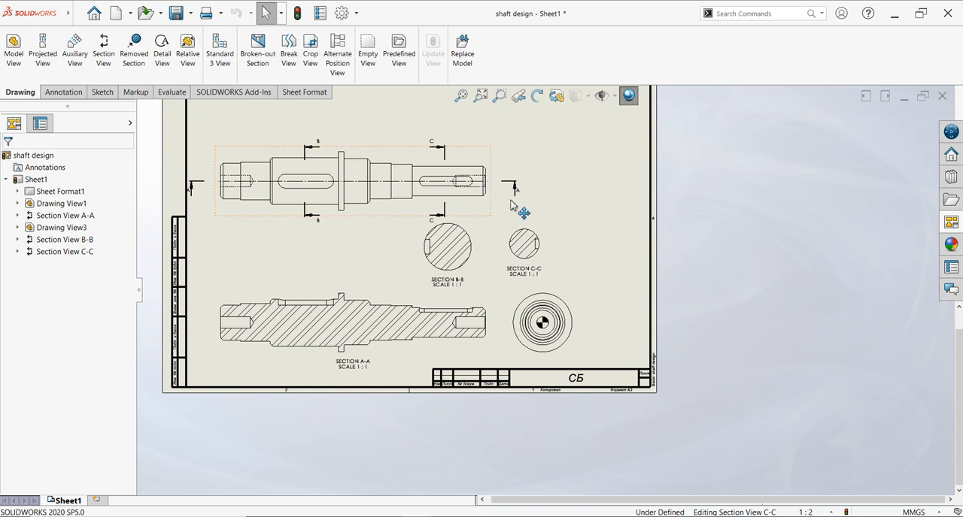
- Try the Hidden Lines Visible display style on section C-C and return it to Hidden Lines Removed
left_click(535, 238)
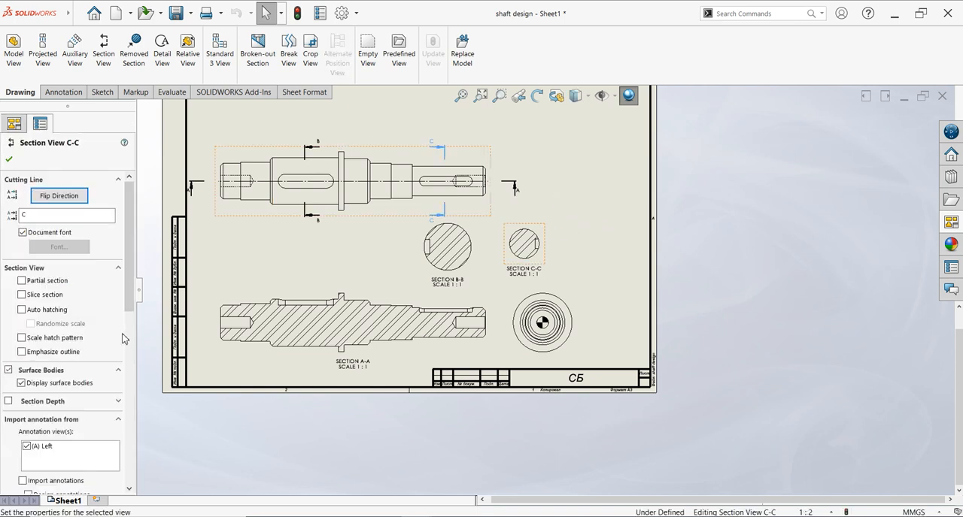
scroll(132, 288, "down", 5)
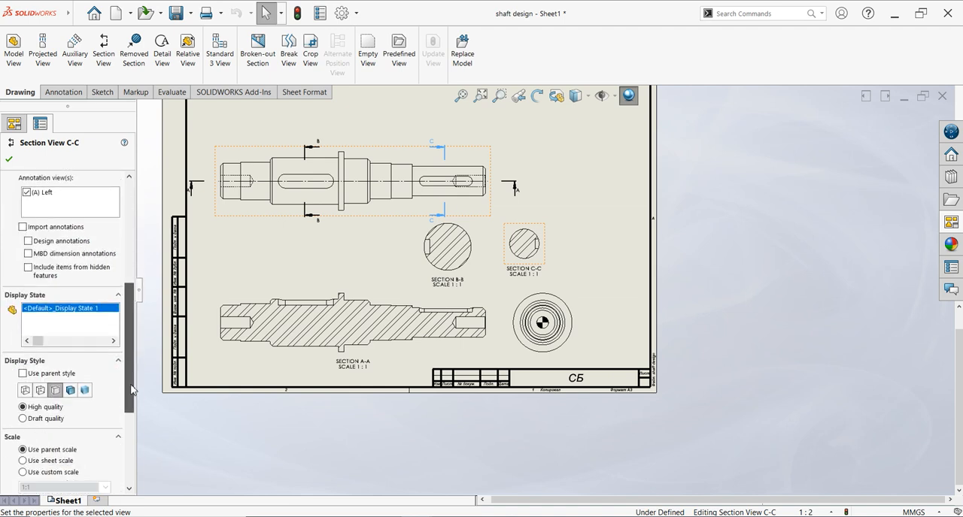
left_click(43, 391)
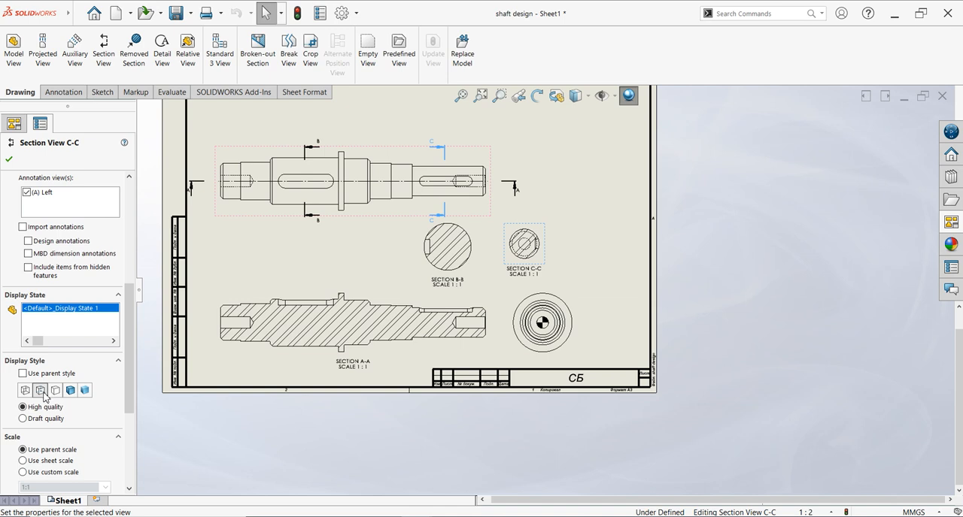
left_click(55, 391)
left_click(10, 159)
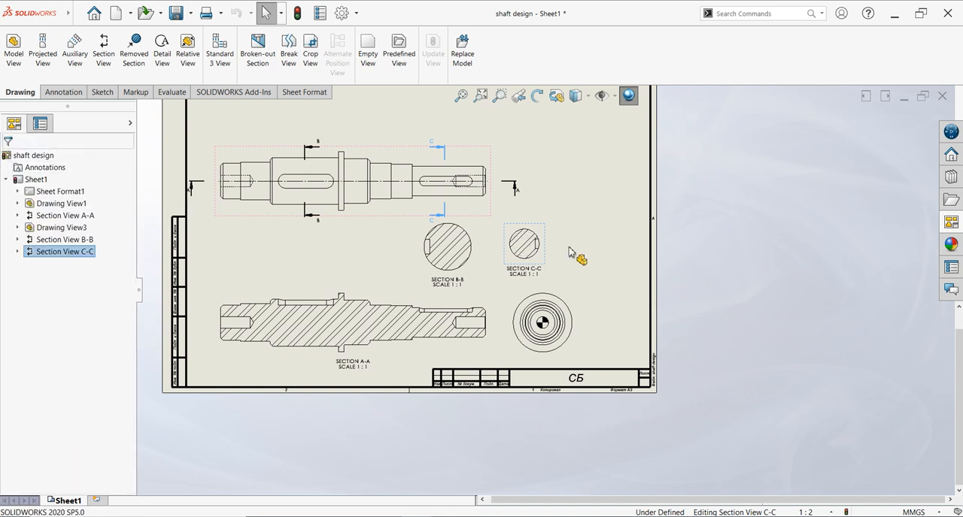
- Place the shaft's Isometric view in the empty upper-right area of the sheet
key("f")
scroll(557, 222, "down", 1)
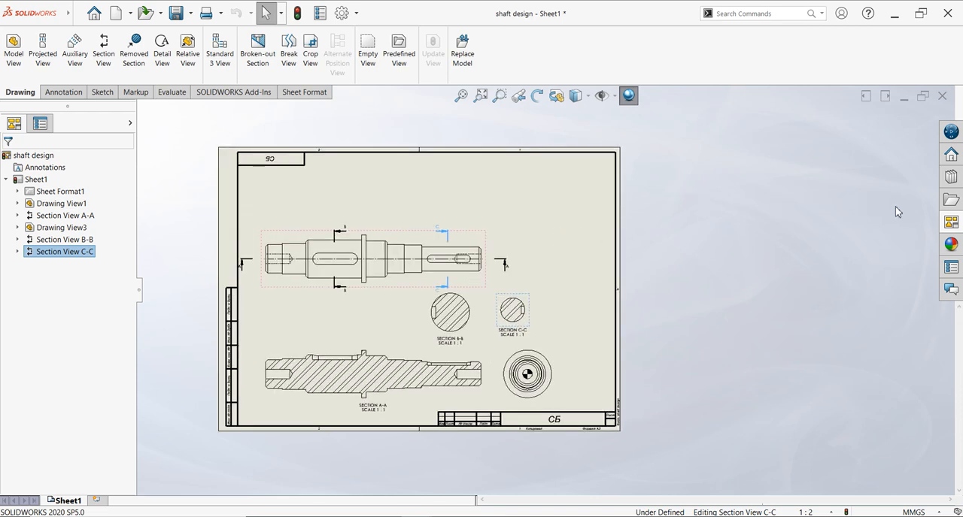
left_click(957, 222)
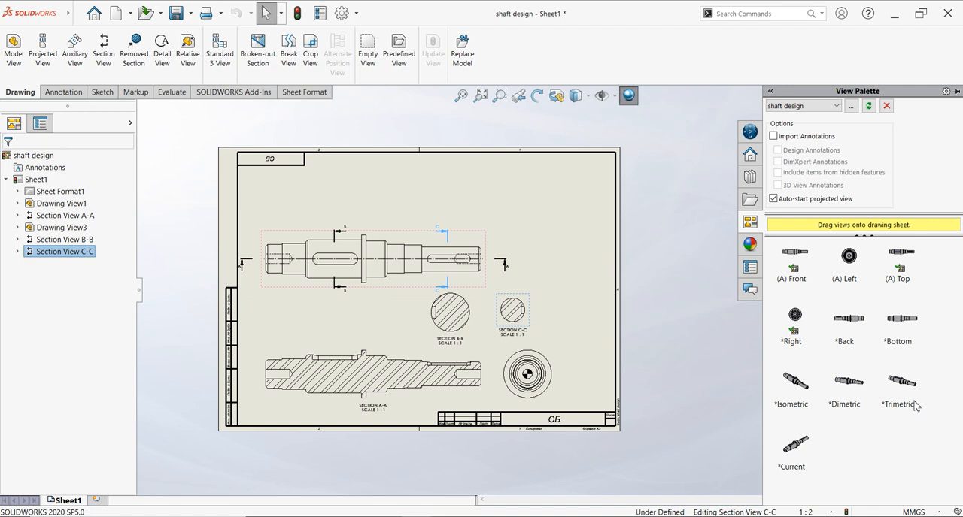
mouse_move(796, 403)
left_mouse_down()
mouse_move(646, 280)
mouse_move(557, 228)
mouse_move(529, 228)
left_mouse_up()
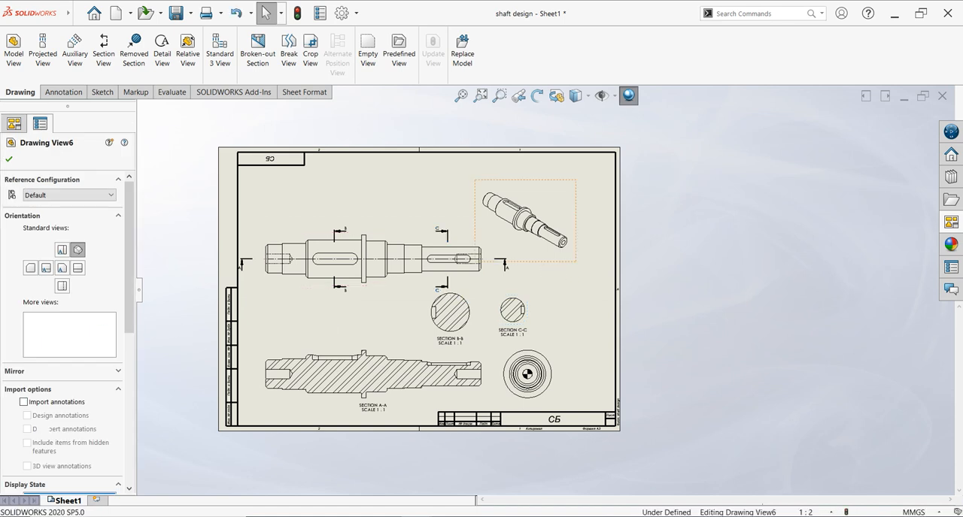
- Set the isometric view's display style to Shaded With Edges at high quality
scroll(133, 285, "down", 5)
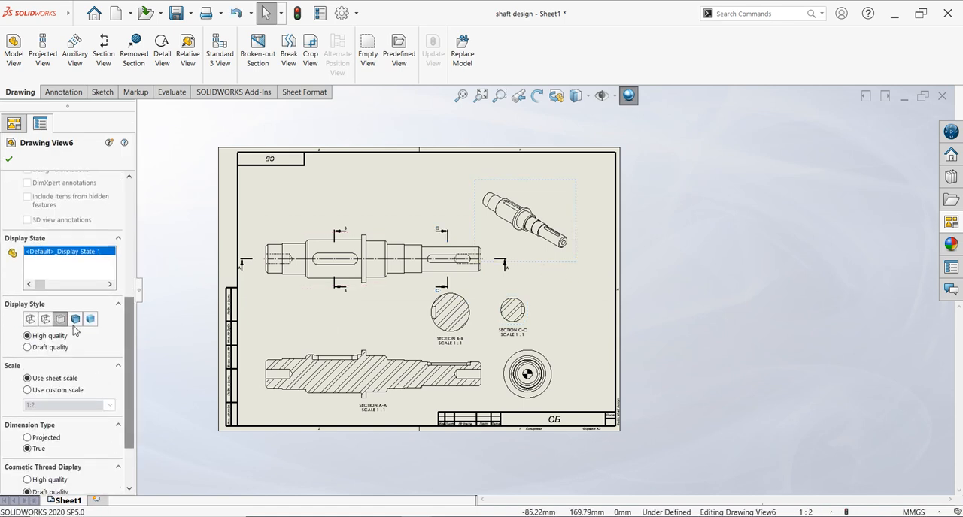
left_click(76, 319)
left_click(47, 336)
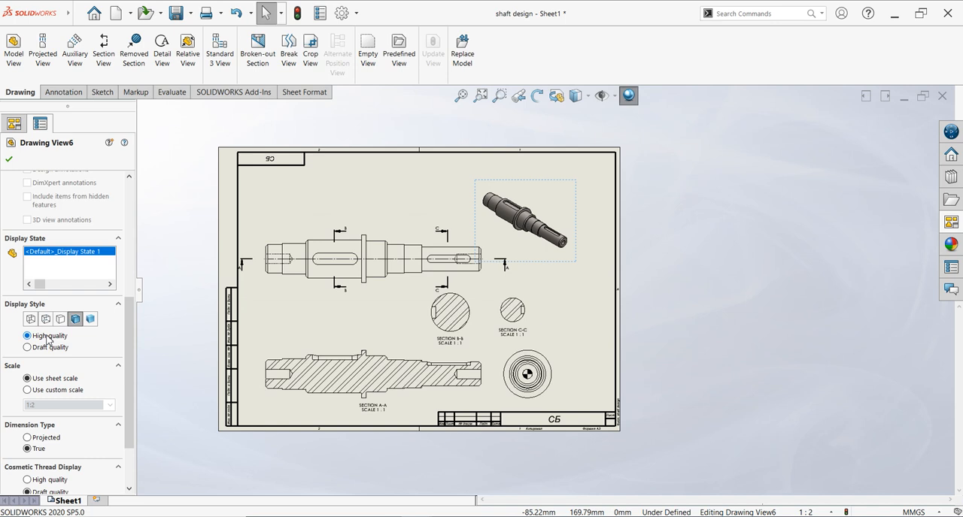
- Enlarge the isometric view, trying a custom scale of 1:1 and settling on 1:0.9
left_click(43, 391)
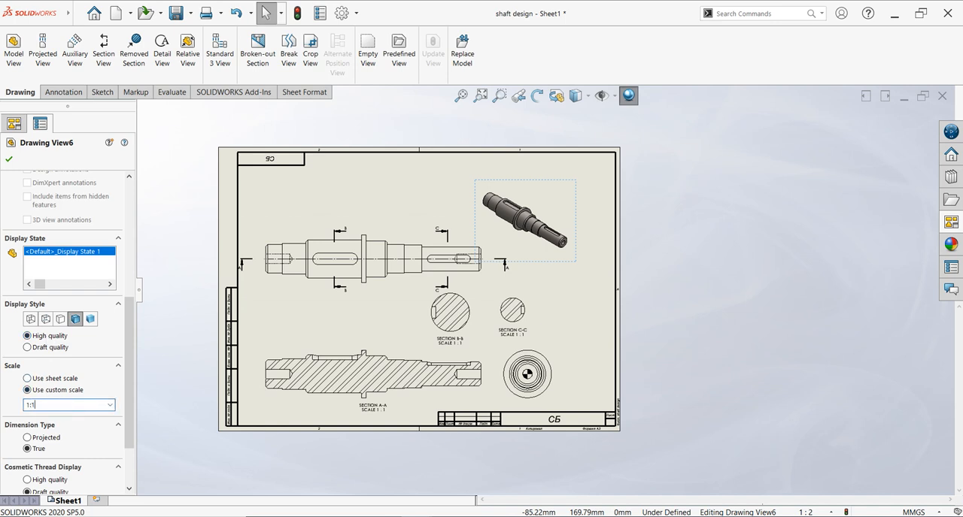
key("Return")
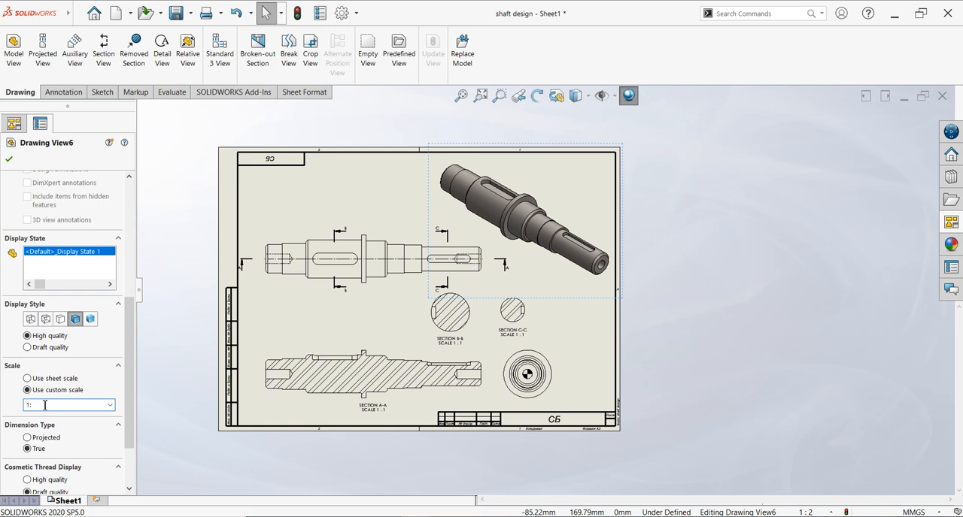
key("Return")
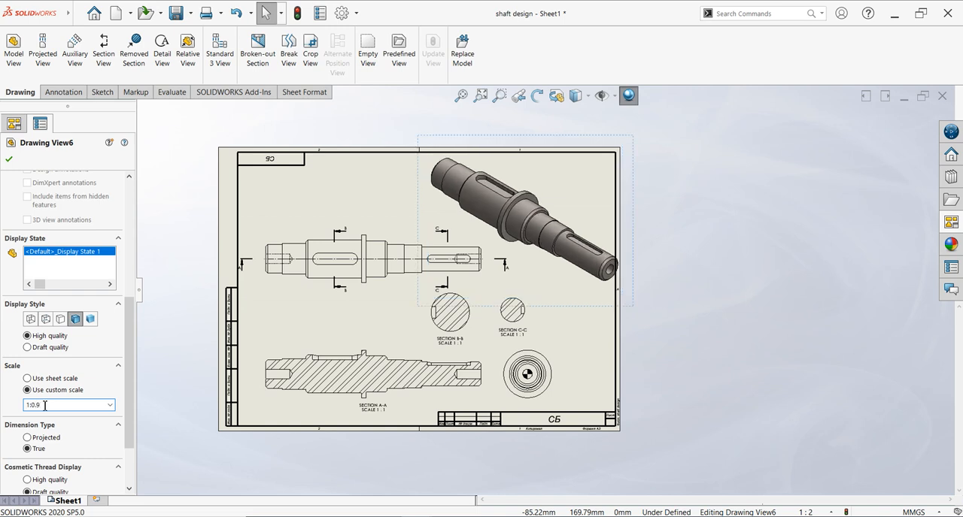
left_click(9, 159)
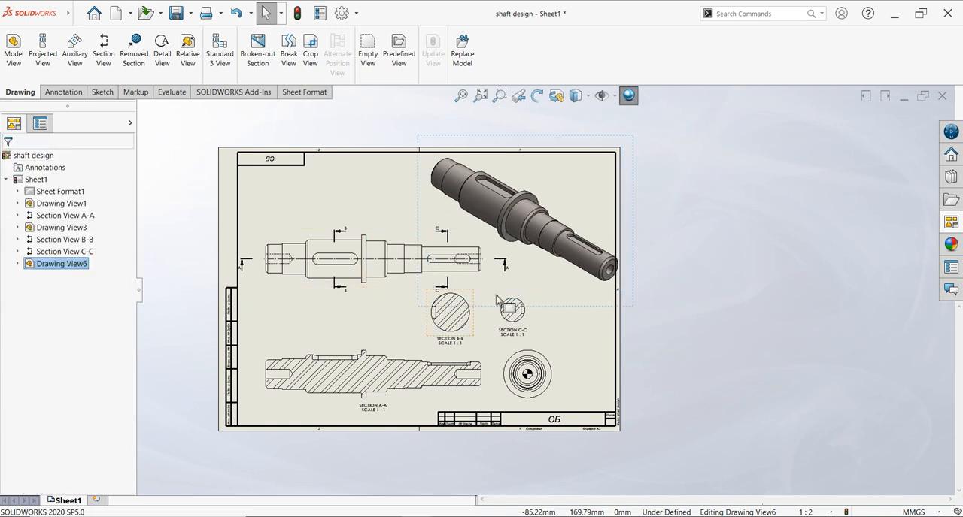
- Move the isometric view slightly left and down so the shaft lies inside the sheet border
left_click_drag(570, 311, 561, 315)
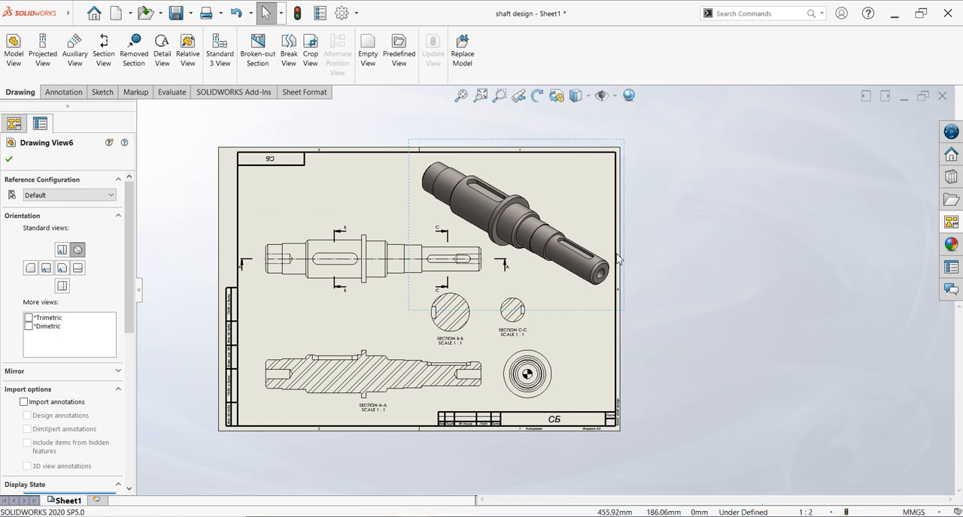
scroll(298, 257, "down", 1)
scroll(484, 149, "down", 1)
scroll(368, 319, "down", 1)
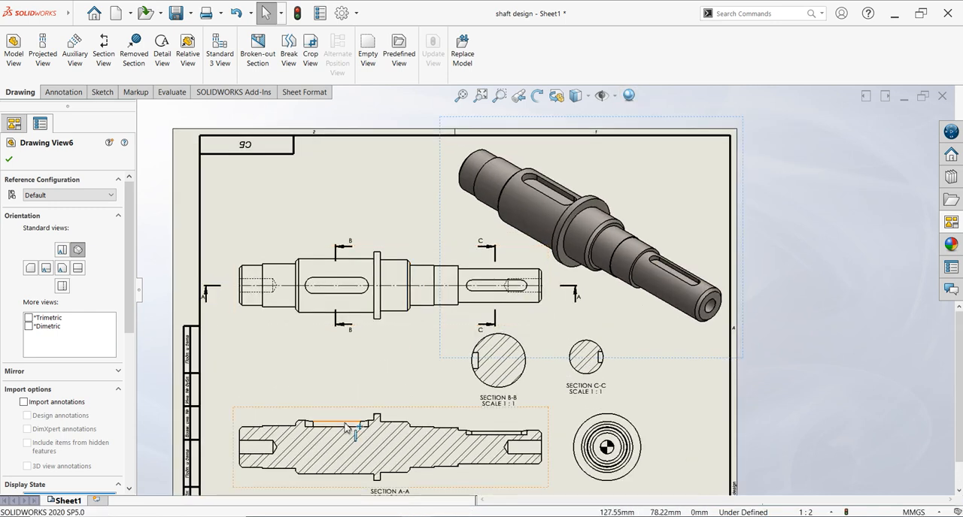
scroll(356, 443, "up", 1)
scroll(362, 447, "down", 1)
left_click(816, 316)
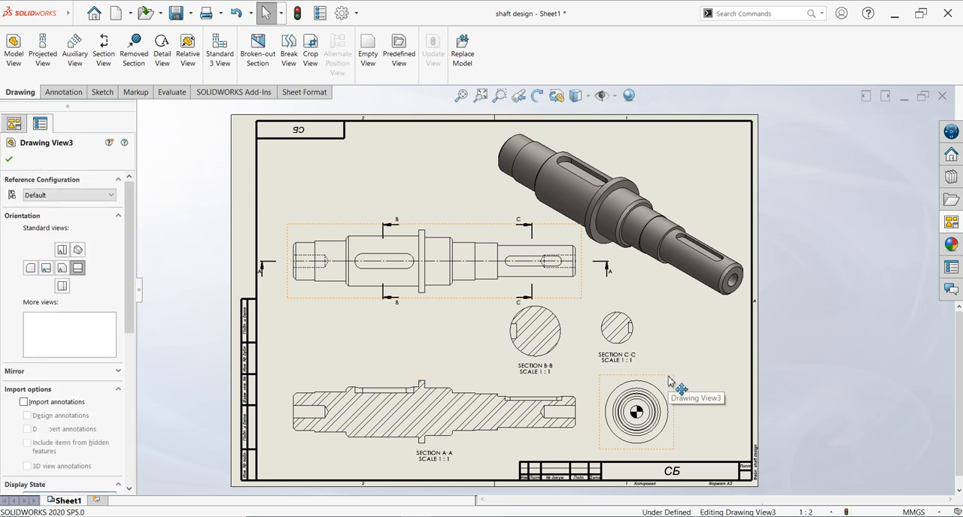
- Try importing the entire model's dimensions into the main view and the end view with Model Items, and undo the import
left_click(669, 384, "ctrl")
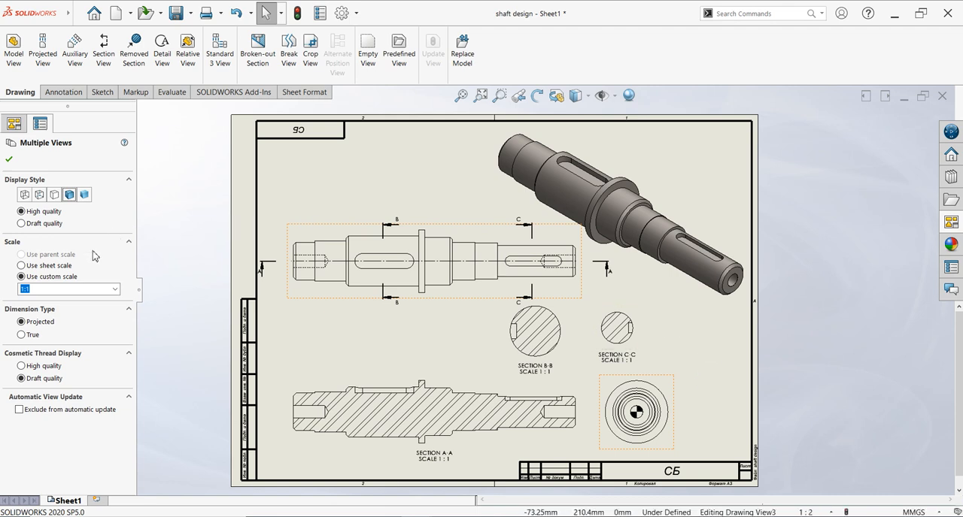
left_click(59, 92)
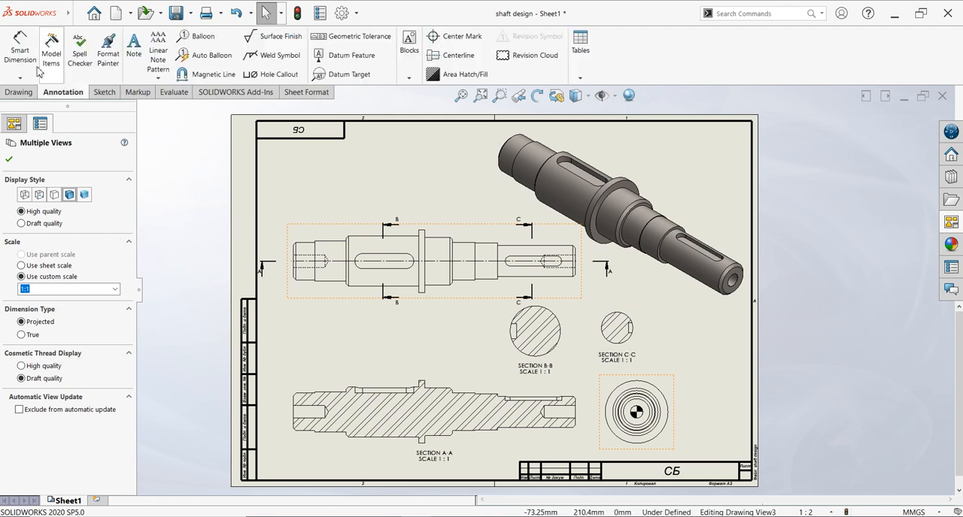
left_click(53, 64)
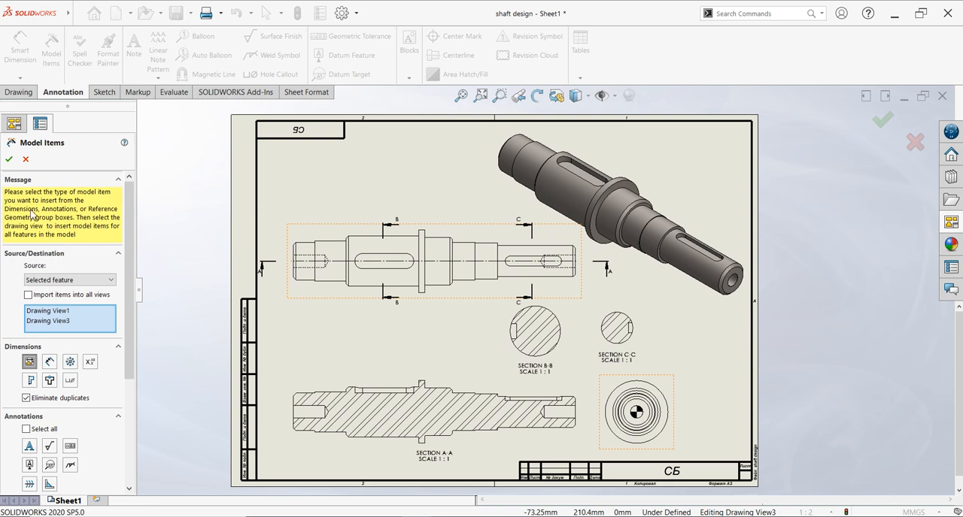
left_click(10, 160)
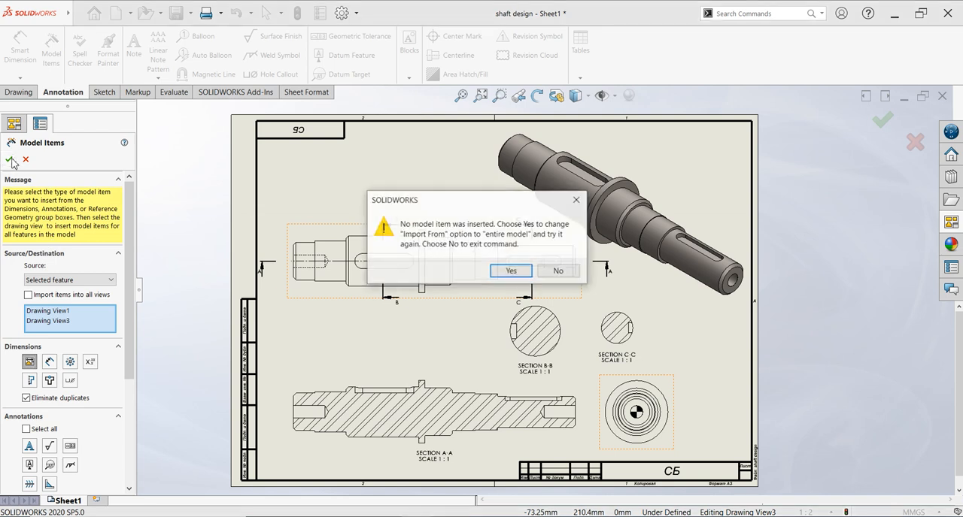
left_click(511, 271)
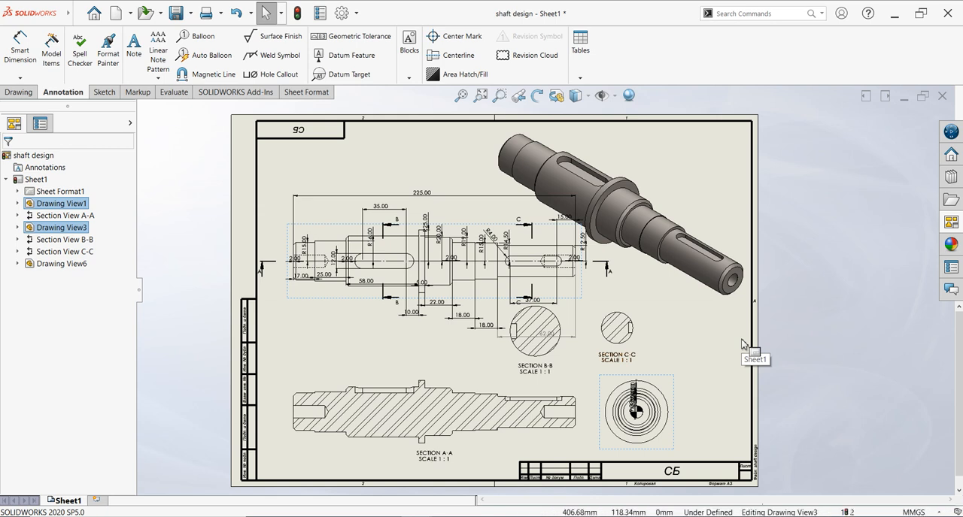
key("ctrl+z")
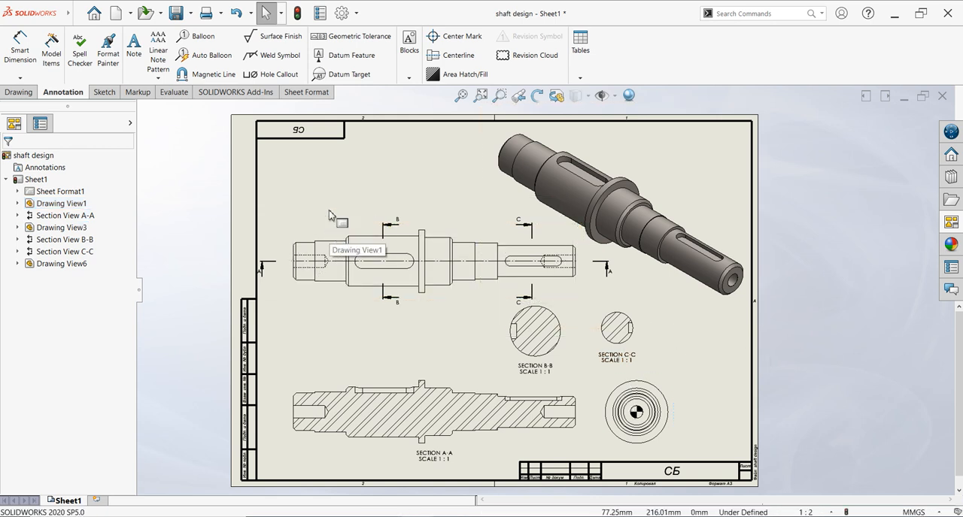
- Try importing the entire model's dimensions into the main view, the end view and sections A-A, B-B and C-C
left_click(320, 233)
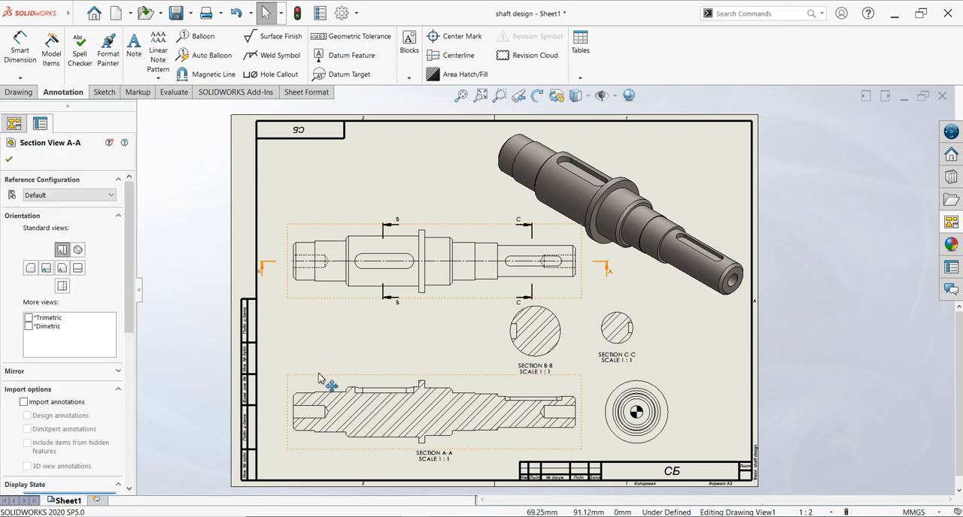
left_click(652, 378, "ctrl")
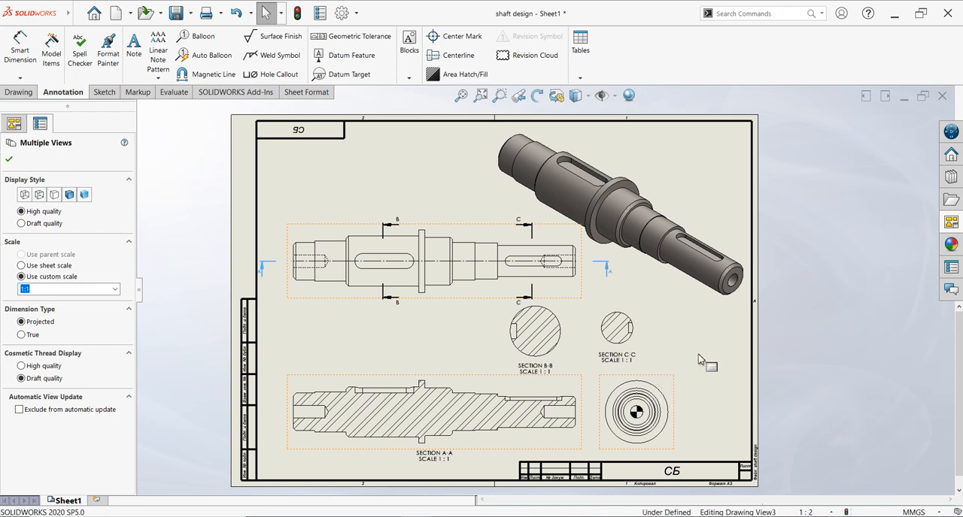
left_click(631, 353)
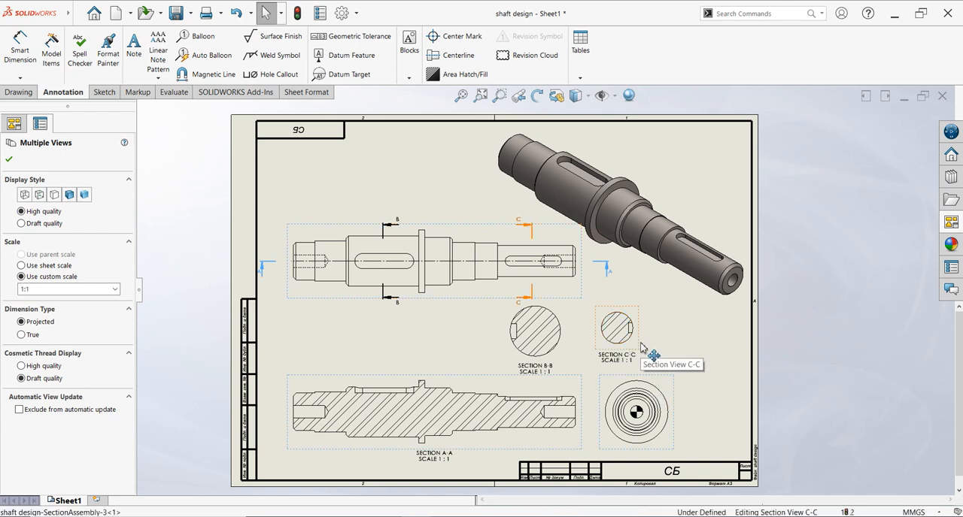
left_click(517, 367, "ctrl")
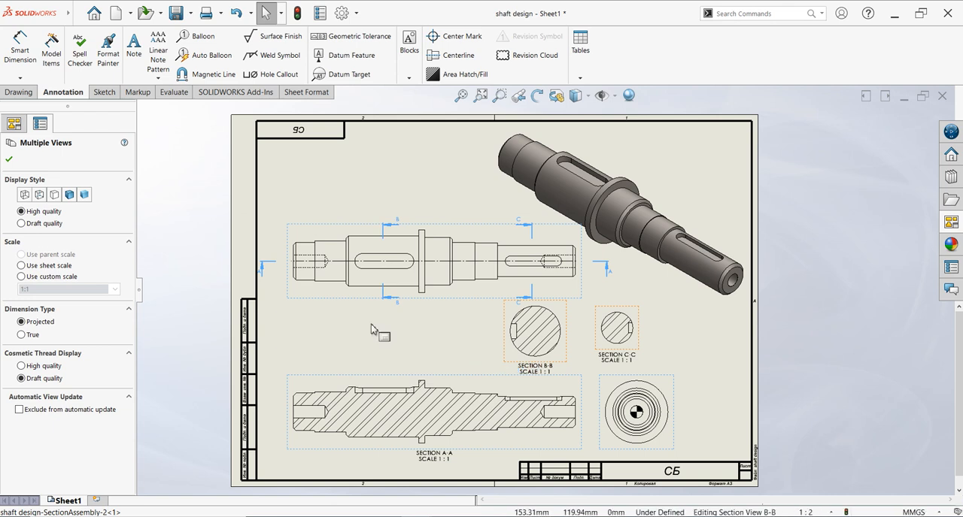
left_click(50, 64)
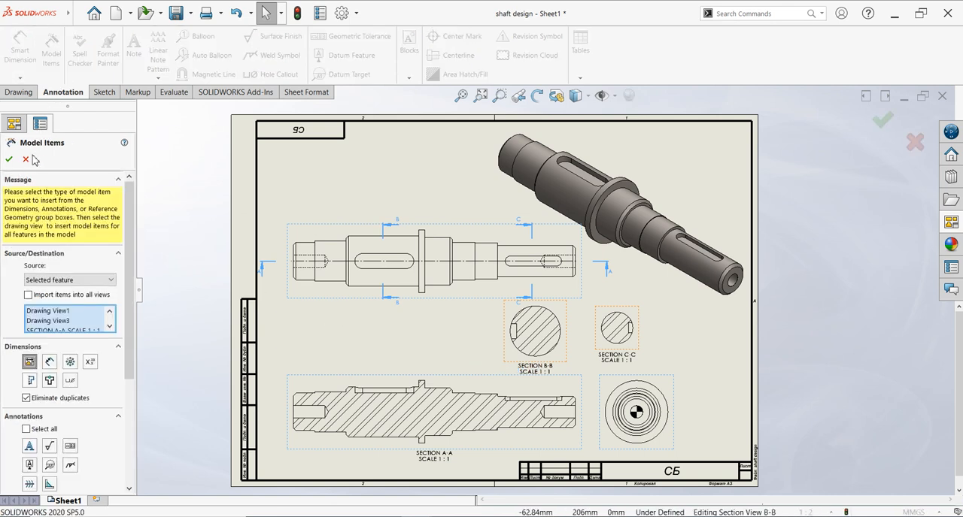
left_click(9, 159)
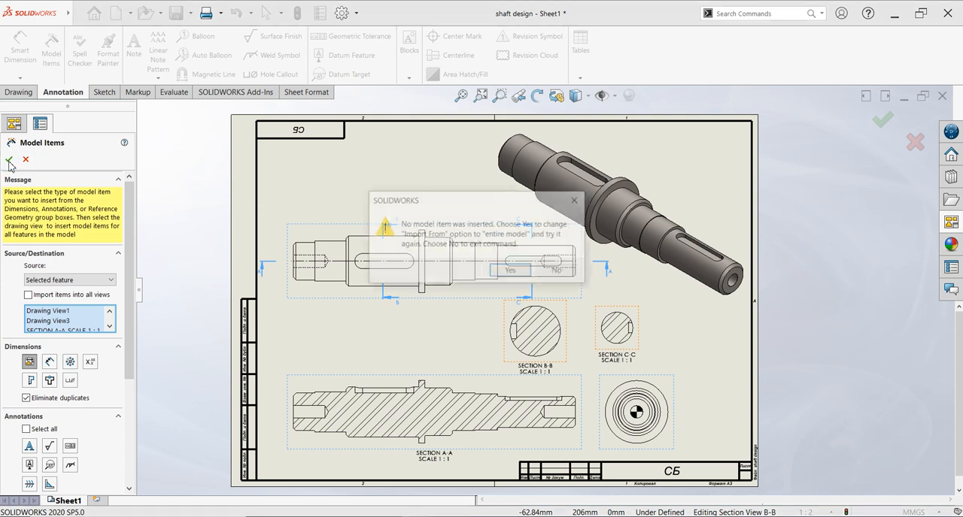
left_click(511, 270)
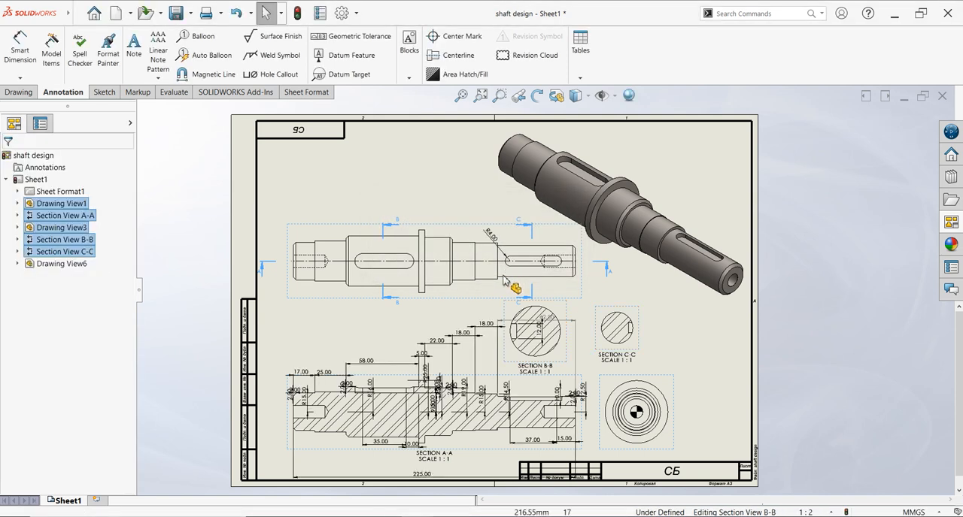
- Try auto-arranging all the imported dimensions, and undo both the arrangement and the import
mouse_move(272, 473)
left_mouse_down()
mouse_move(737, 211)
mouse_move(709, 206)
left_mouse_up()
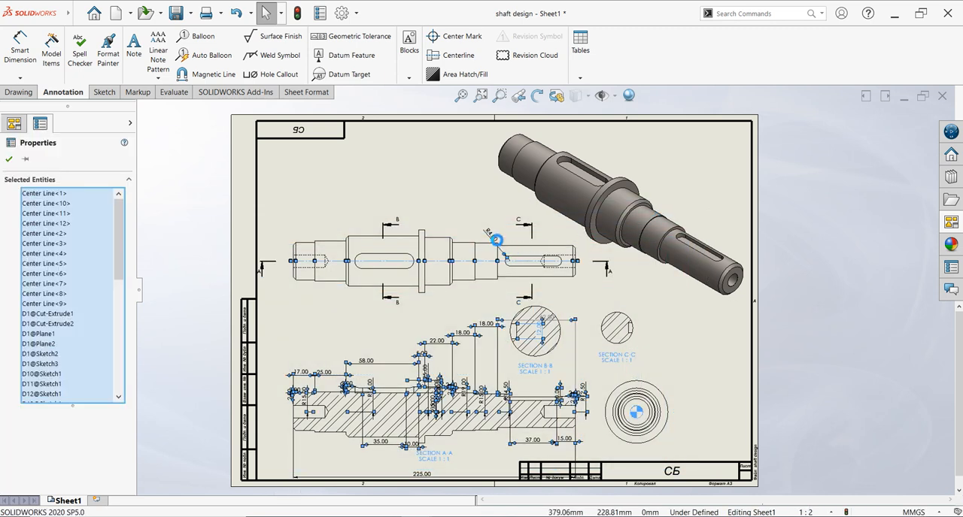
left_click(494, 239)
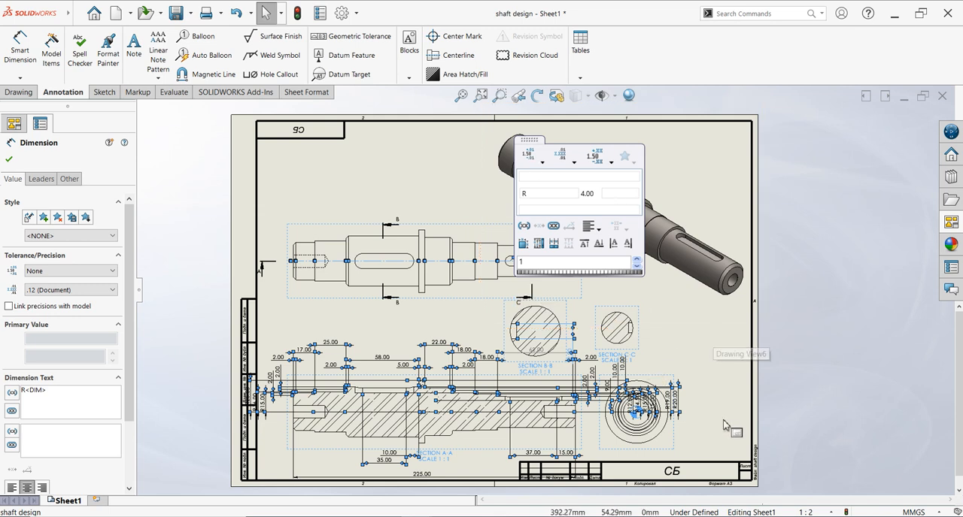
scroll(711, 376, "down", 1)
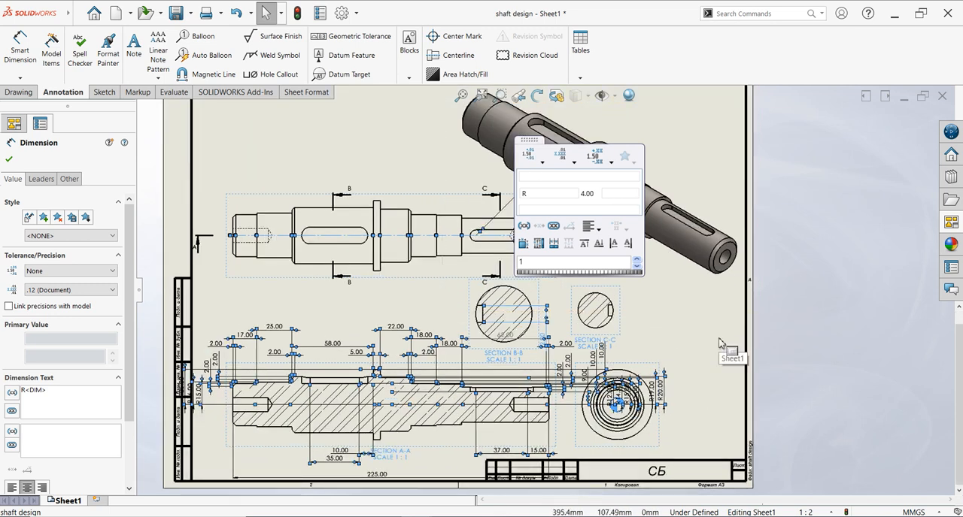
key("Escape")
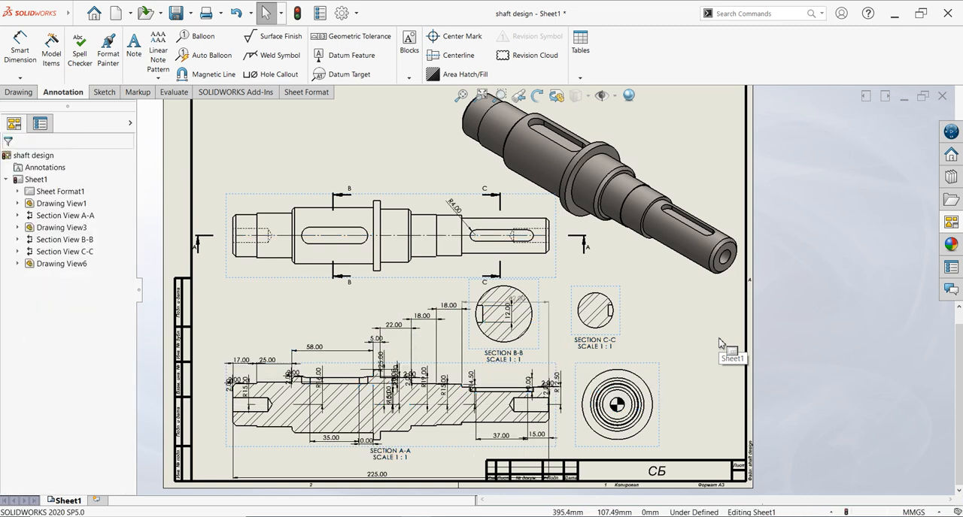
key("ctrl+z")
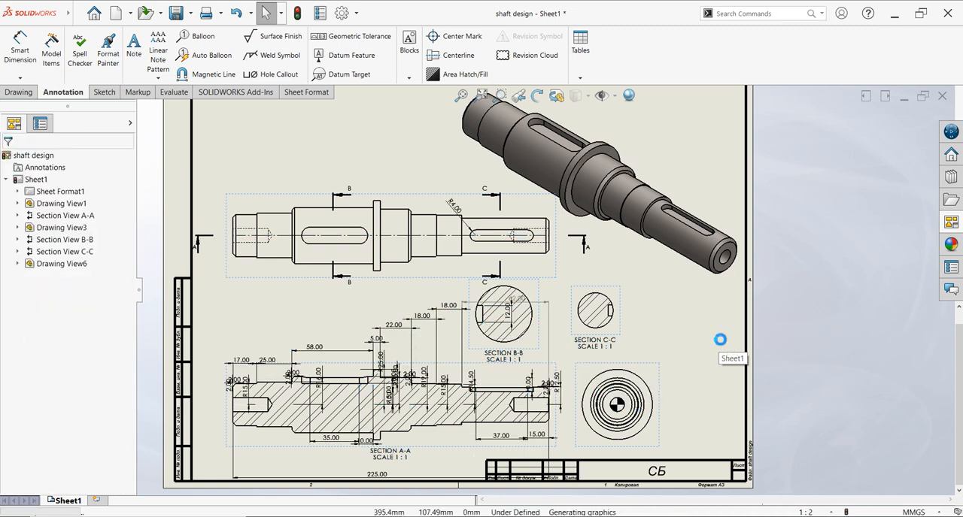
- Try a Smart Dimension for the width of the left-end chamfer in the main view, and delete it
left_click(21, 50)
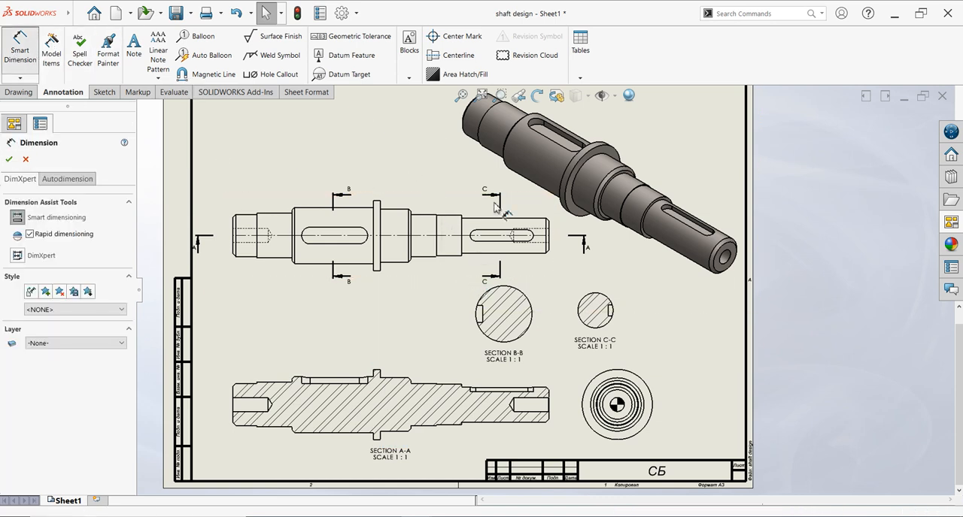
scroll(495, 156, "down", 2)
scroll(338, 264, "down", 2)
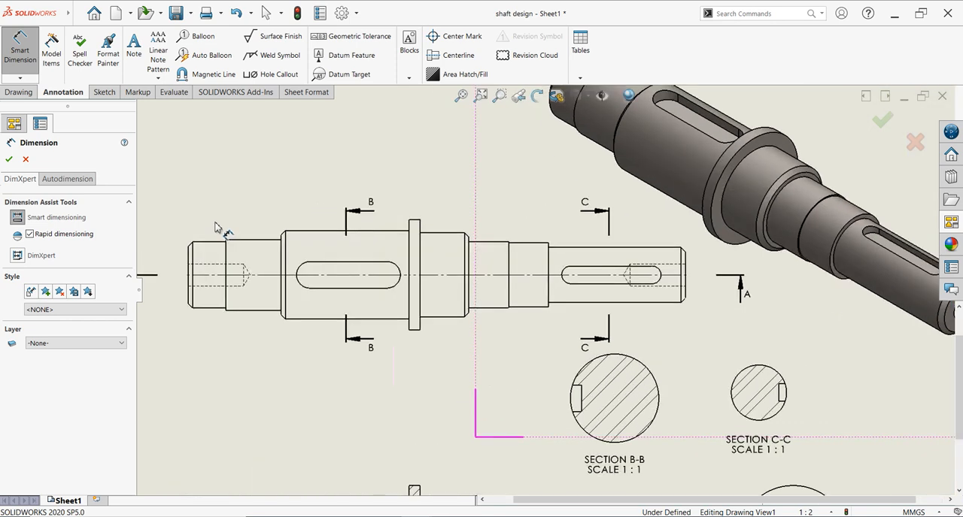
scroll(261, 268, "down", 2)
left_click(215, 260)
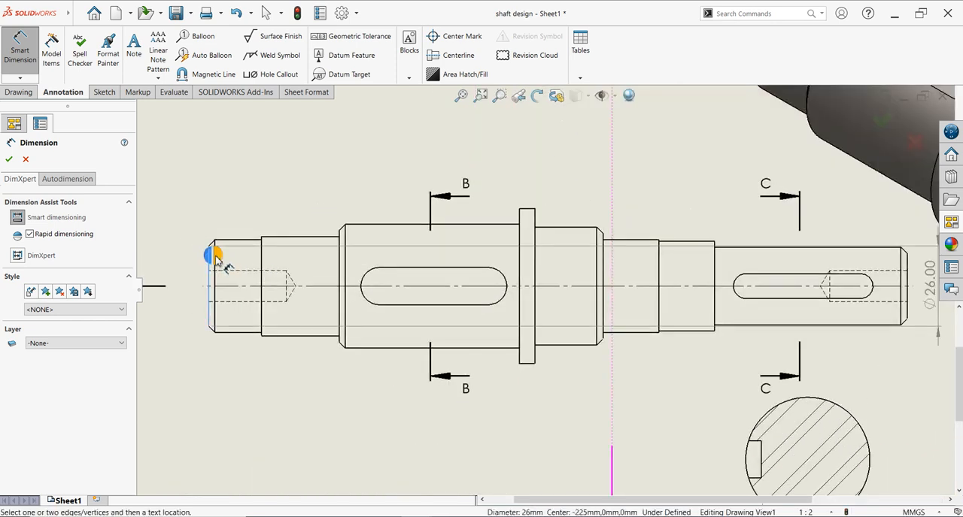
left_click(214, 274)
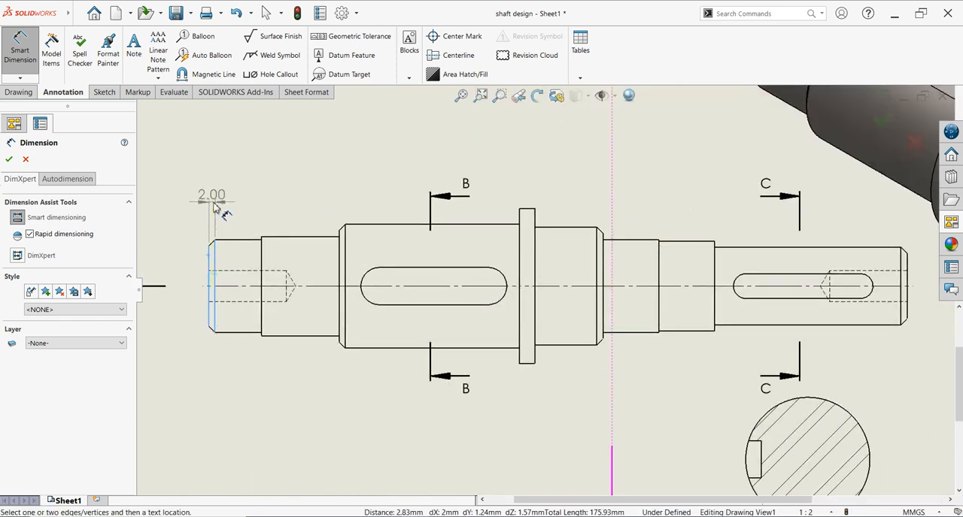
left_click(179, 193)
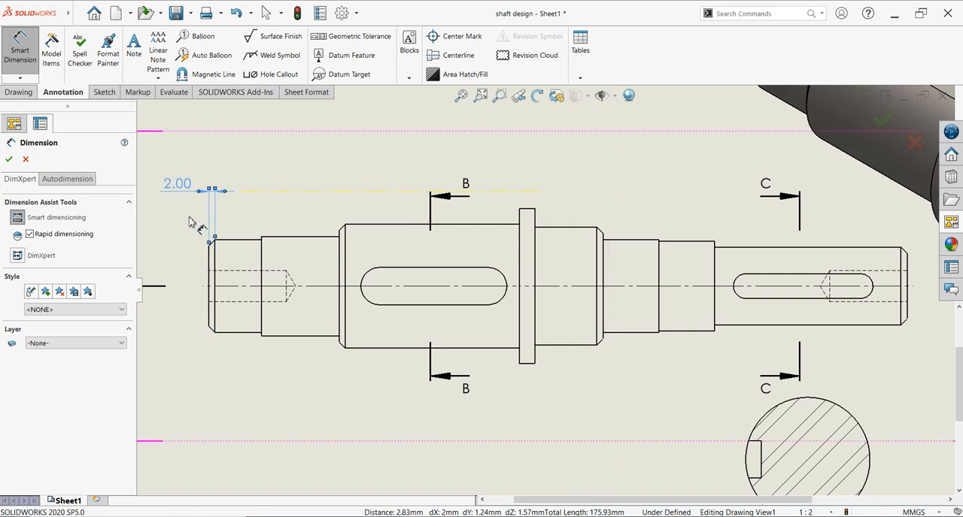
left_click(178, 191)
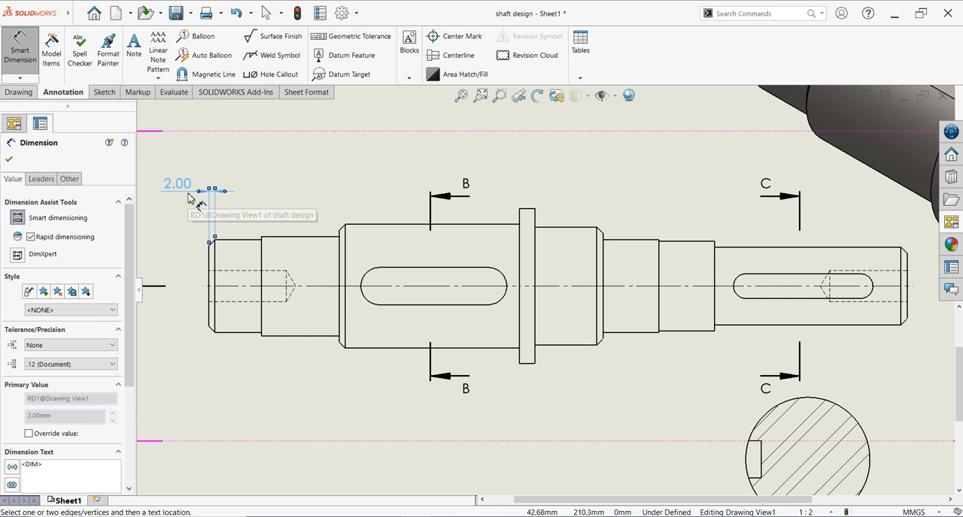
key("Delete")
- Dimension the lengths of the three shaft sections left of the collar, placing the dimensions above the main view
left_click(214, 283)
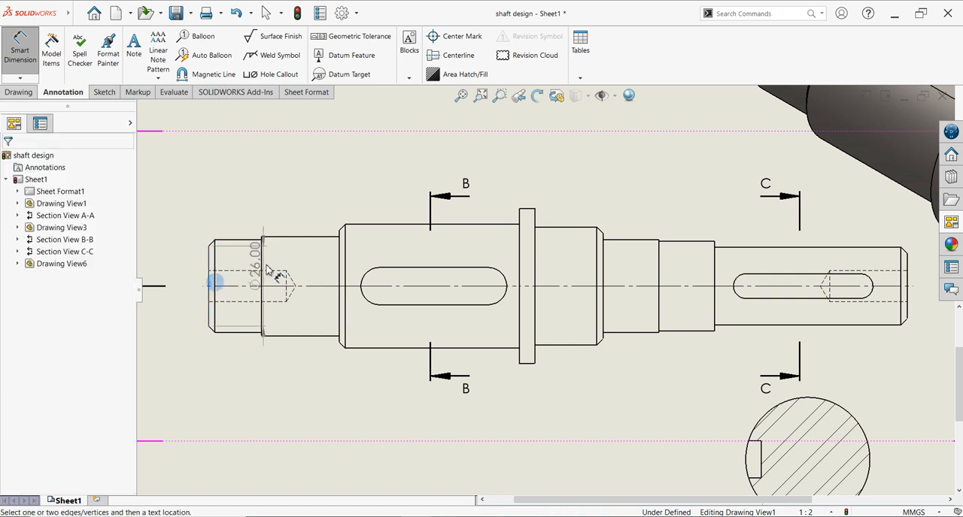
left_click(261, 258)
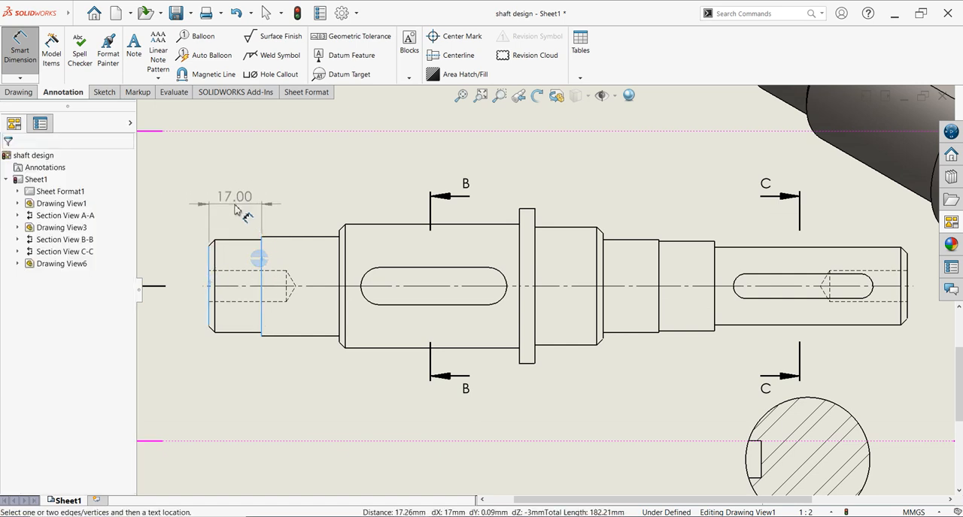
left_click(235, 172)
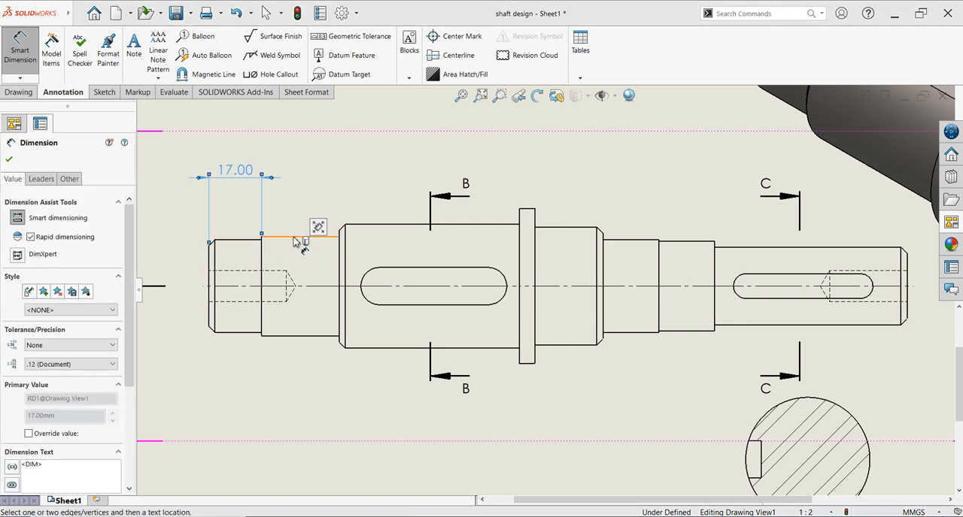
left_click(299, 238)
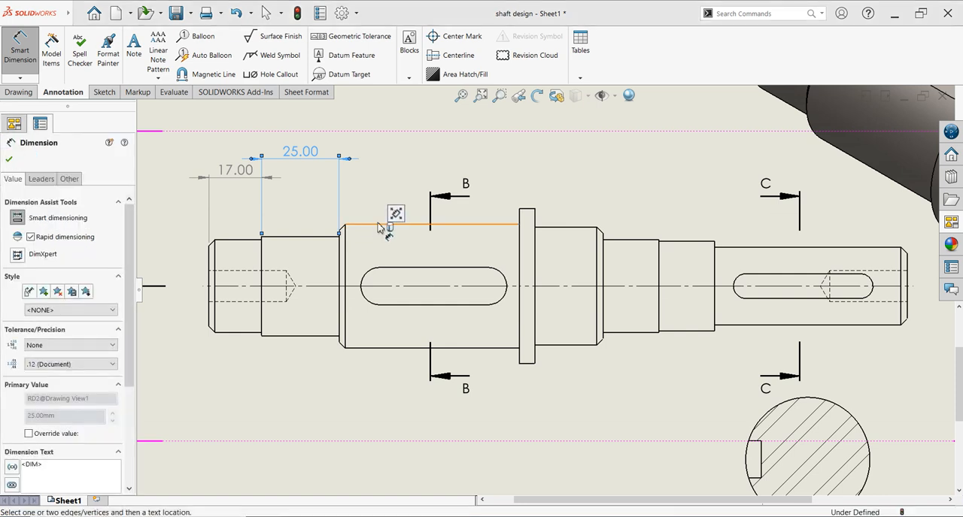
left_click(386, 223)
left_click(397, 184)
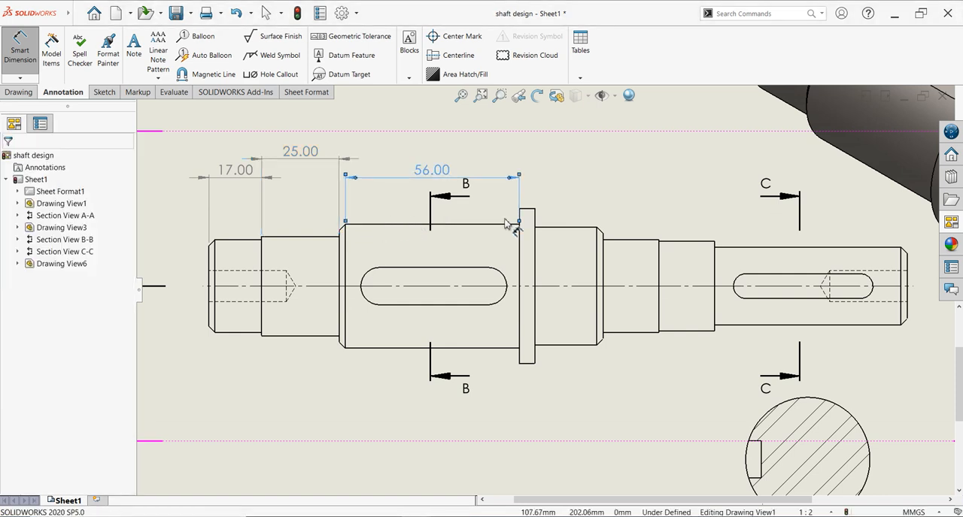
- Dimension the collar's width and the lengths of the four shaft sections to its right, above the main view
left_click(530, 208)
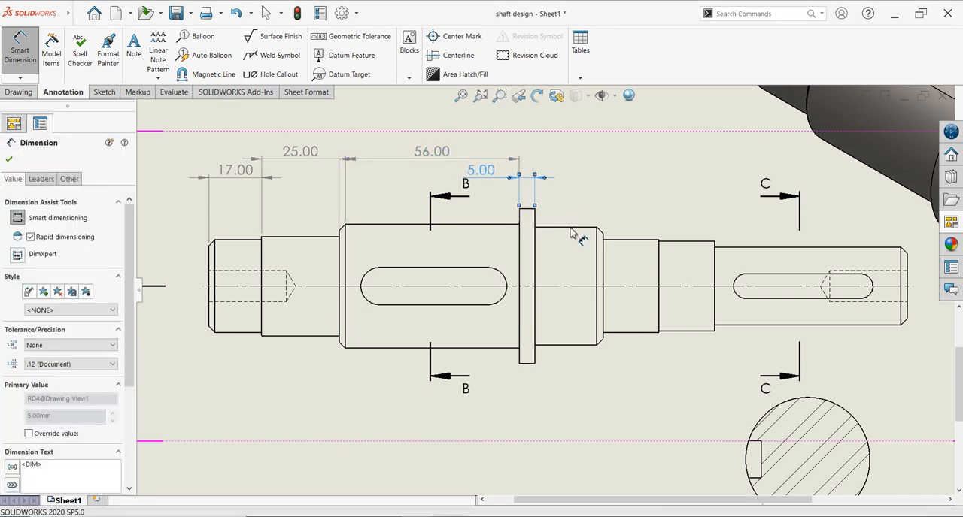
left_click(591, 217)
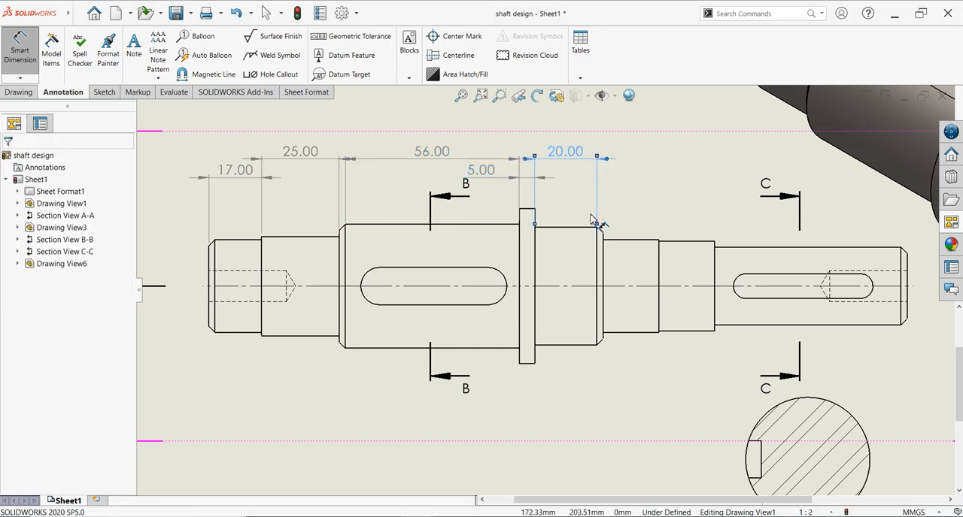
left_click(654, 240)
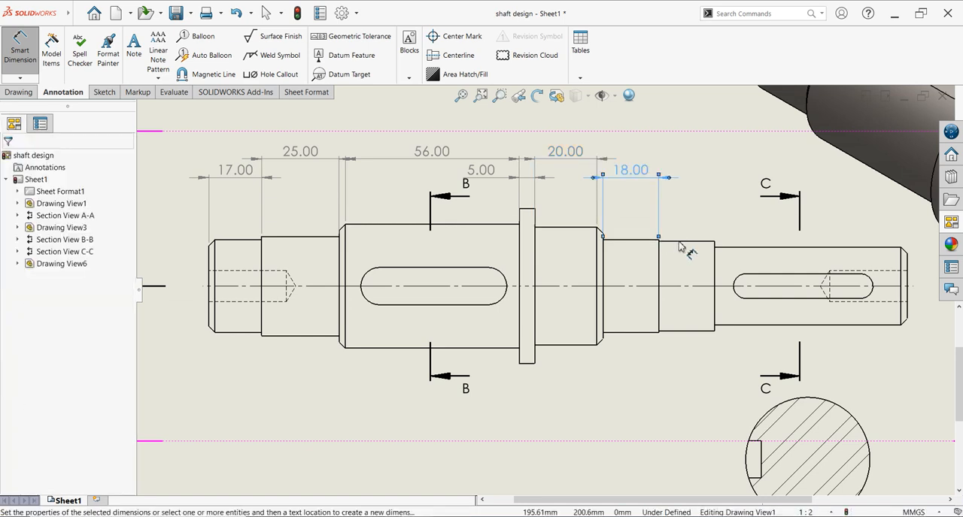
left_click(681, 242)
left_click(688, 218)
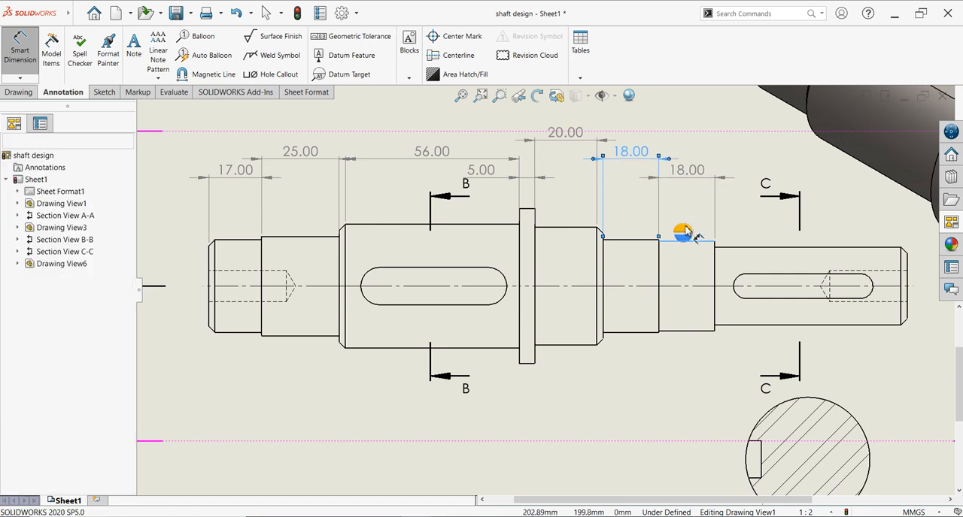
left_click(763, 241)
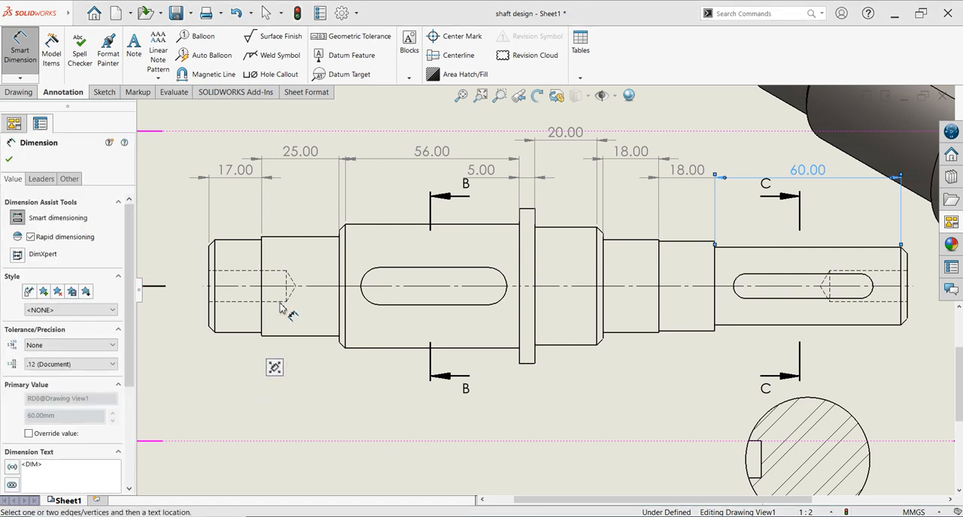
- Dimension the arc centre distances of both keyways in the main view, placing the large keyway's below the shaft and the small one's above
left_click(211, 330)
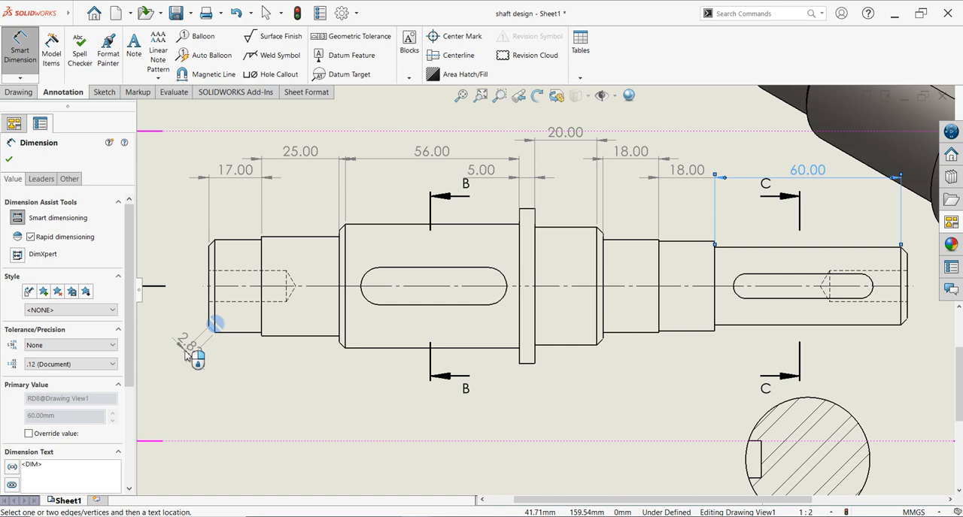
key("Escape")
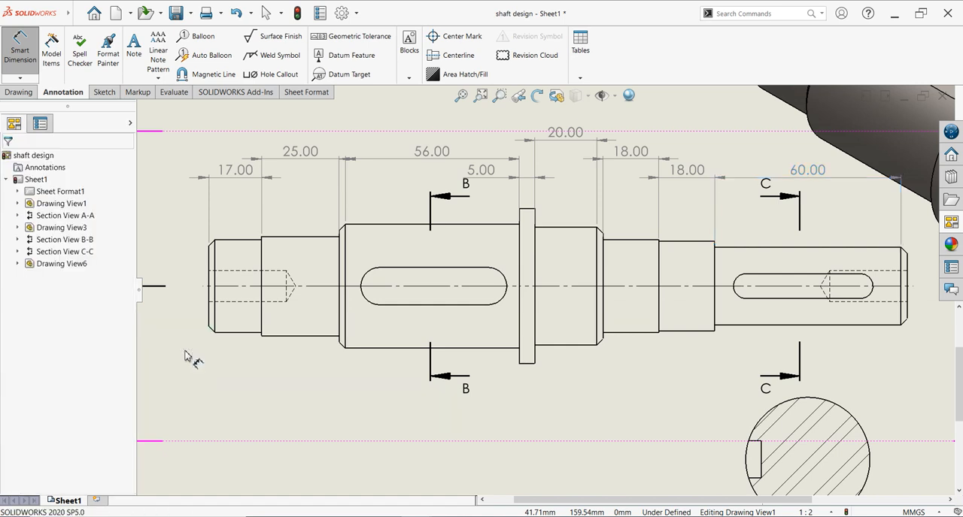
scroll(465, 370, "up", 2)
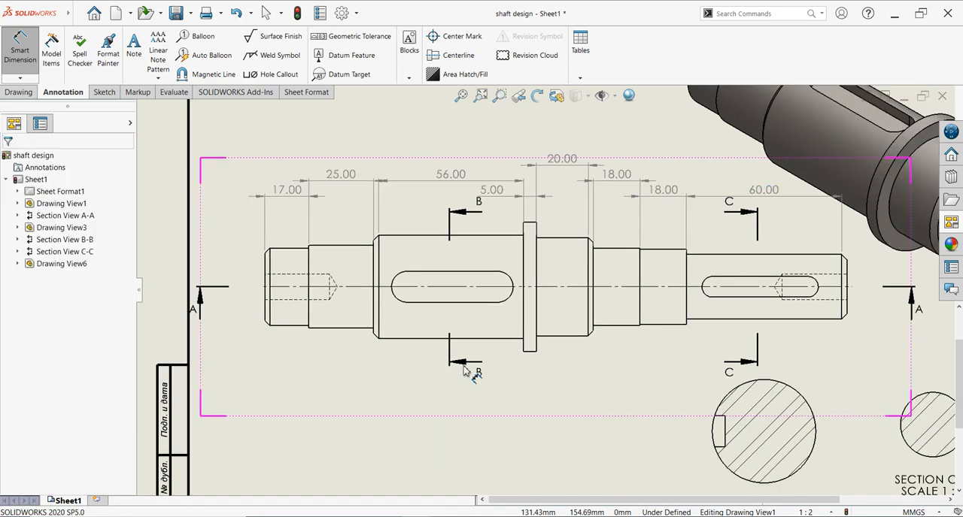
left_click(403, 286)
left_click(510, 285)
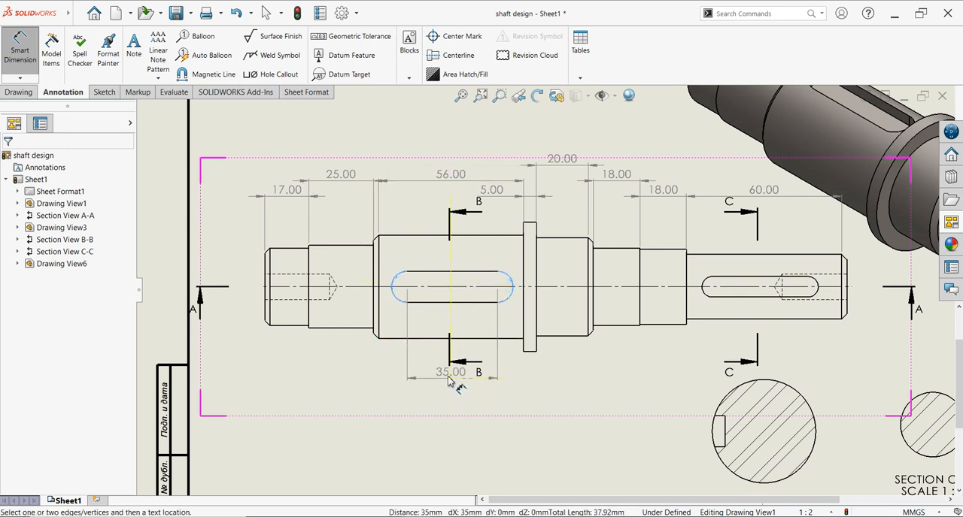
left_click(454, 401)
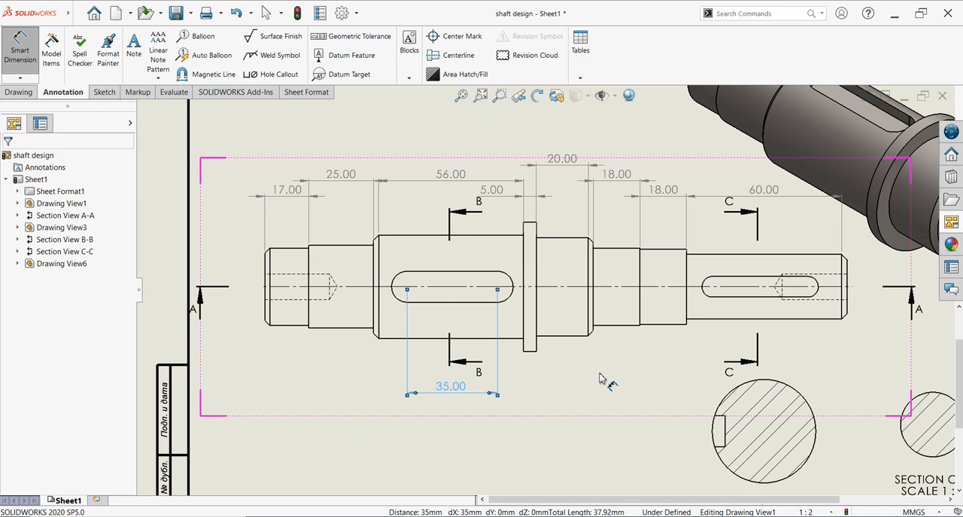
left_click(818, 288)
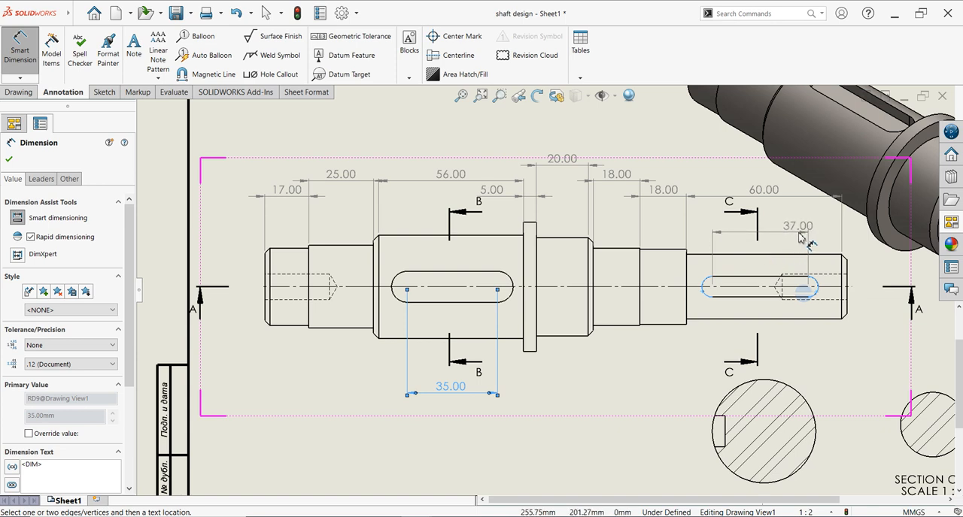
left_click(791, 237)
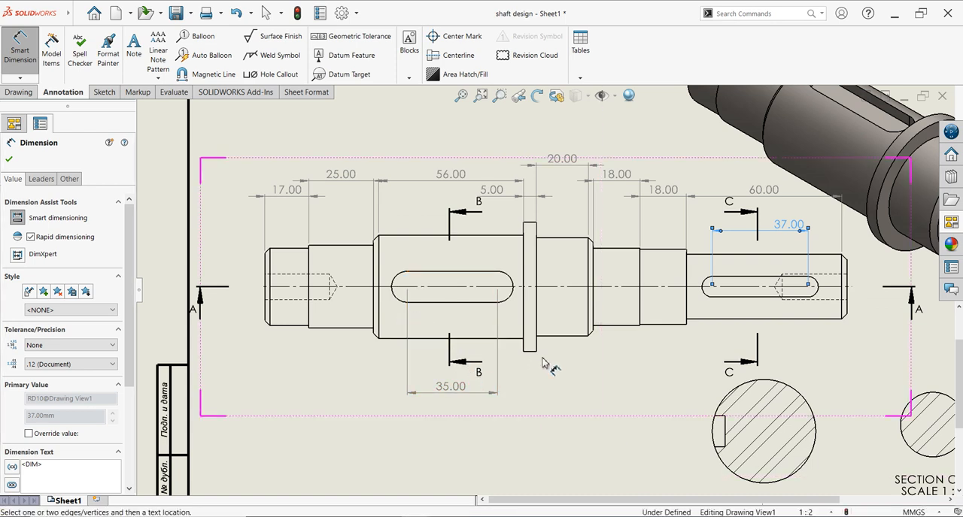
- Dimension the diameters of the first two shaft sections at the left end of section view A-A, placing them above the view
scroll(540, 388, "up", 6)
scroll(540, 394, "down", 1)
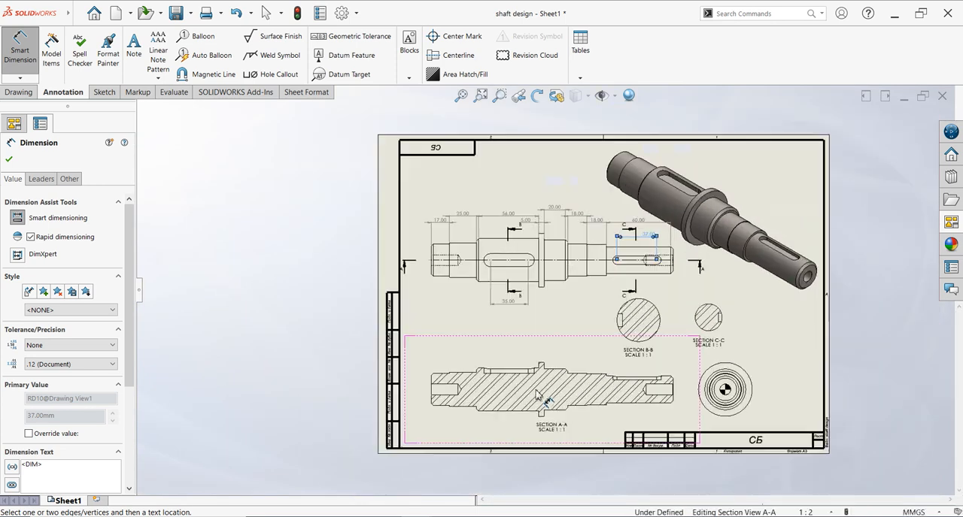
scroll(471, 374, "down", 2)
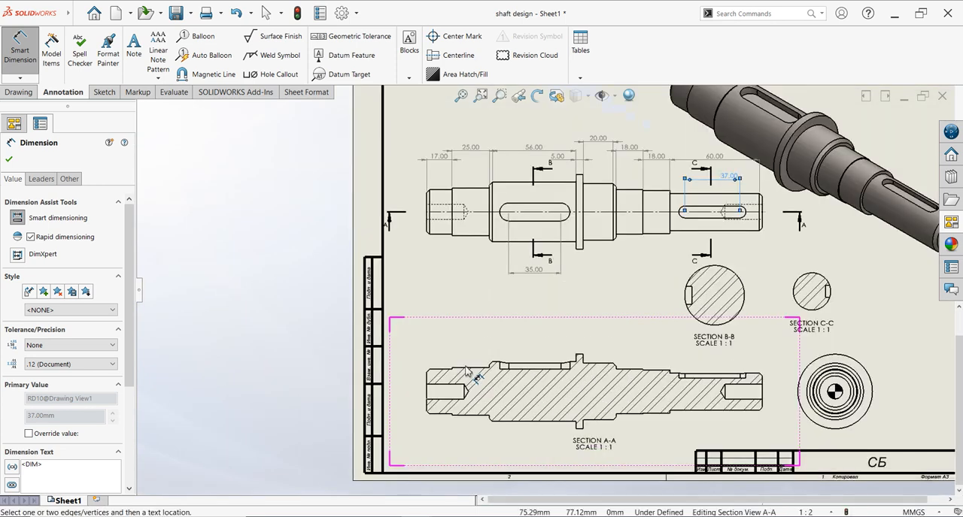
scroll(453, 359, "down", 1)
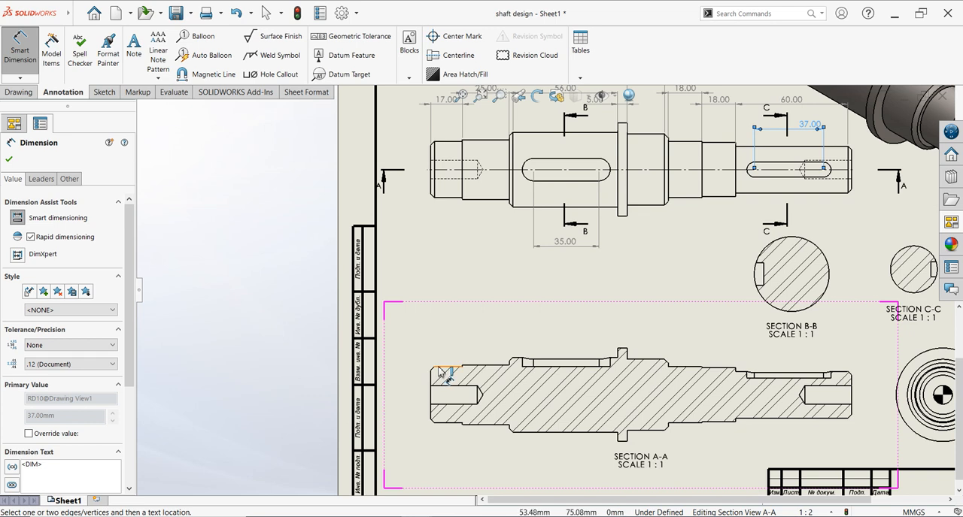
left_click(440, 369)
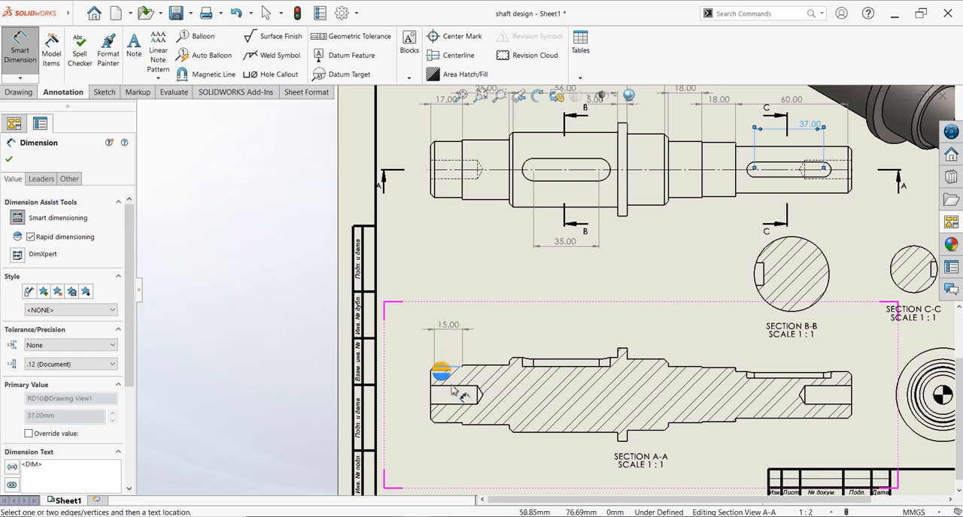
left_click(450, 426)
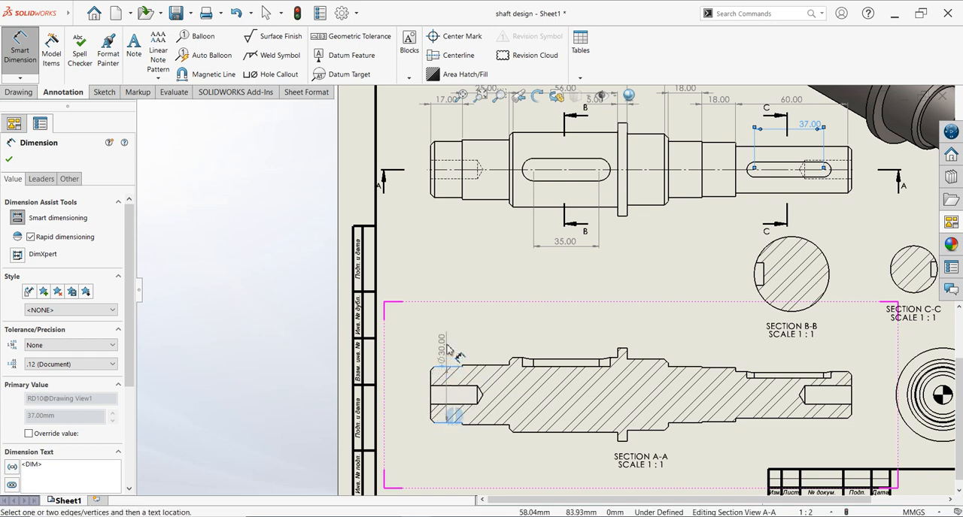
left_click(449, 336)
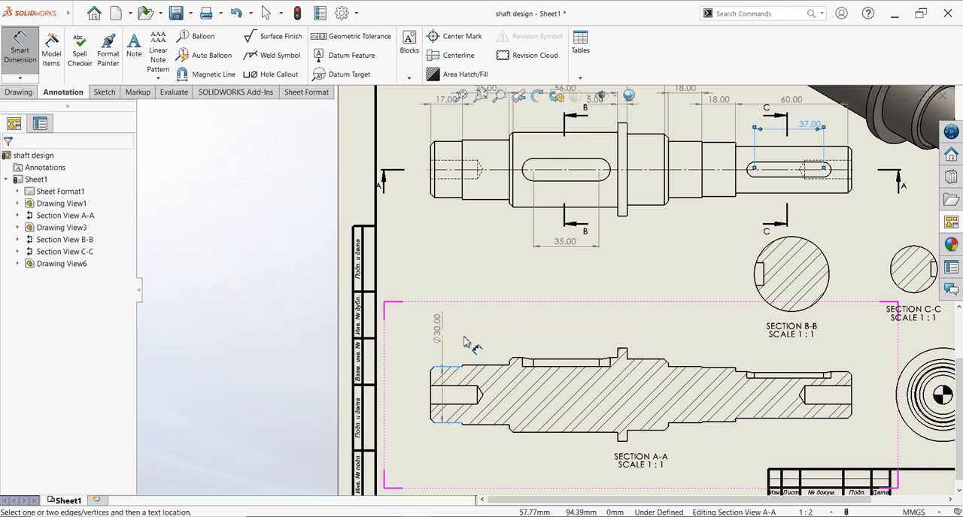
left_click(493, 368)
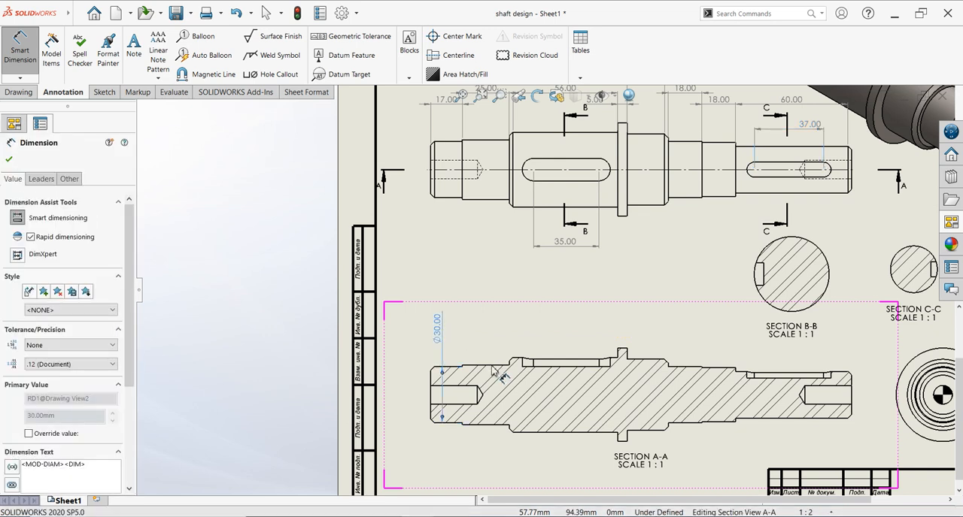
left_click(481, 426)
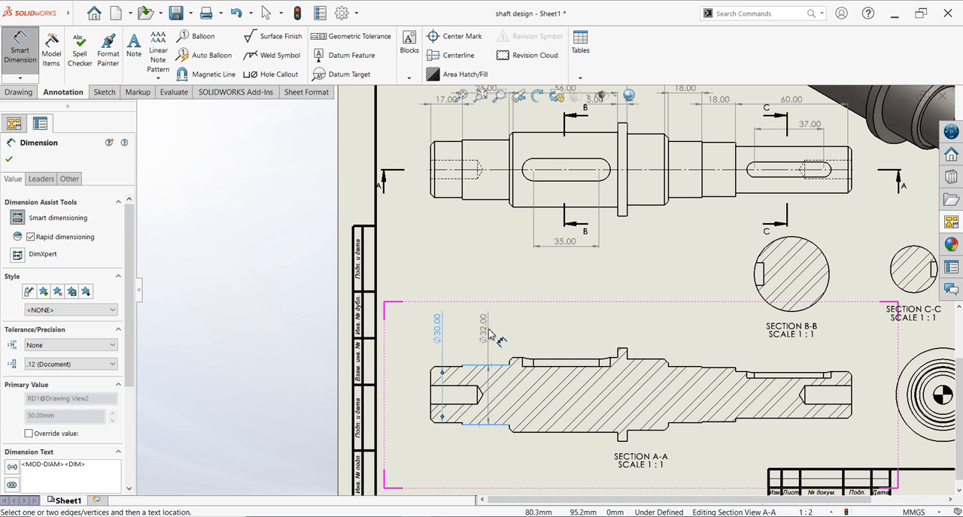
left_click(492, 336)
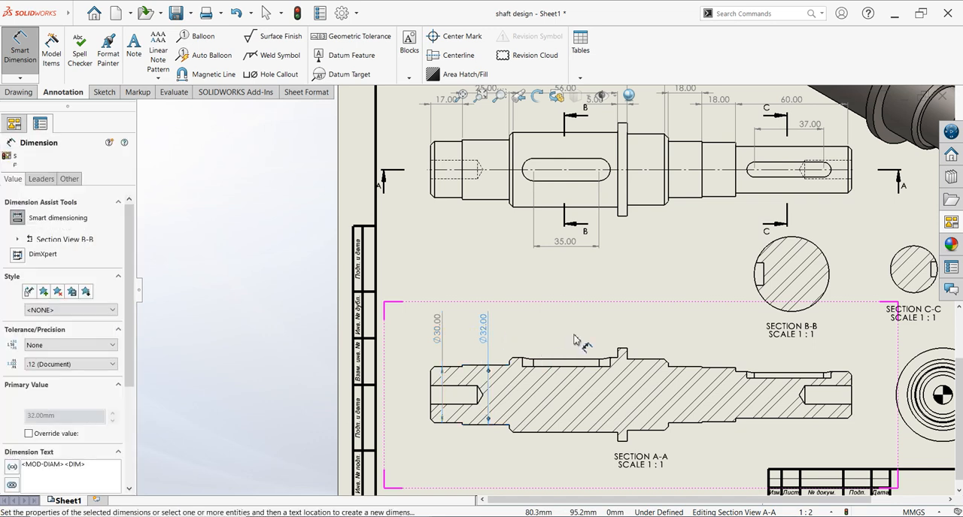
- Dimension the diameters of the two keyed shaft sections in the main view, placing both dimensions below the shaft
left_click(524, 211)
left_click(522, 134)
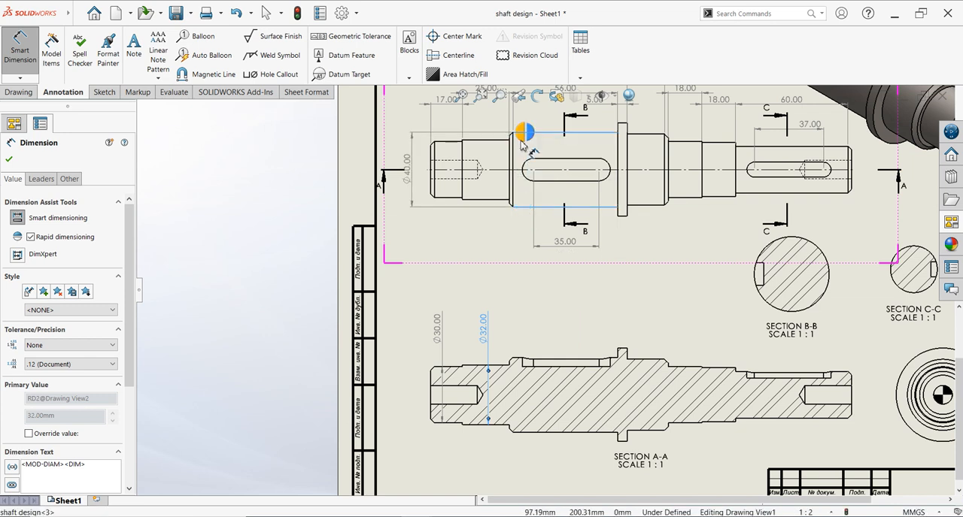
left_click(524, 258)
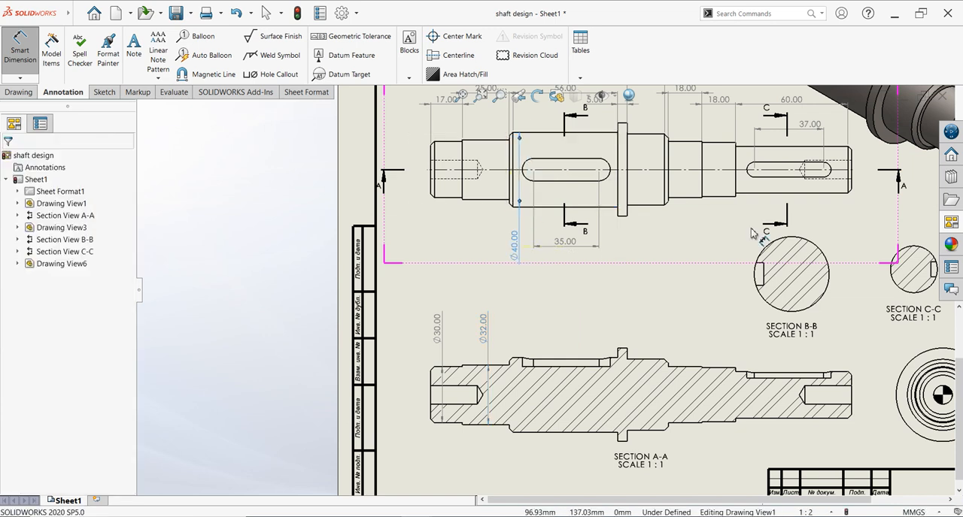
left_click(806, 148)
left_click(762, 196)
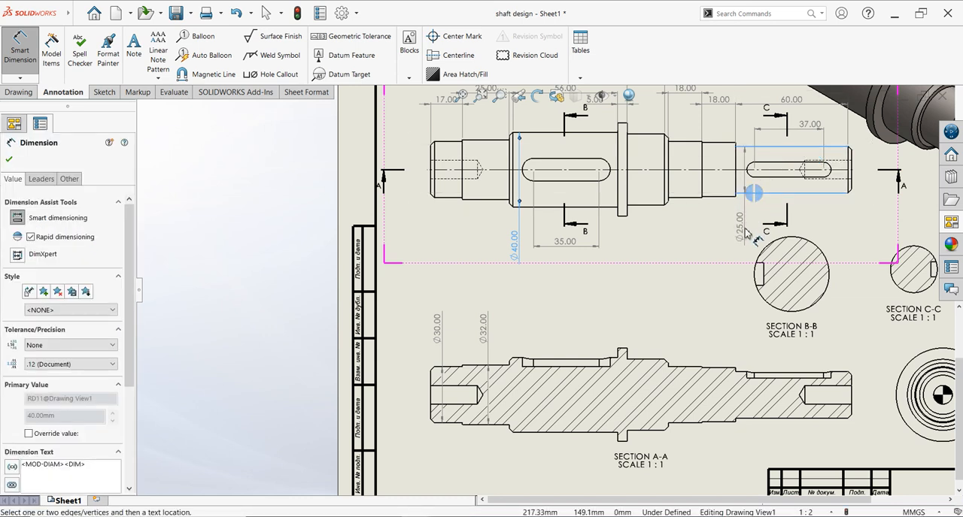
left_click(749, 235)
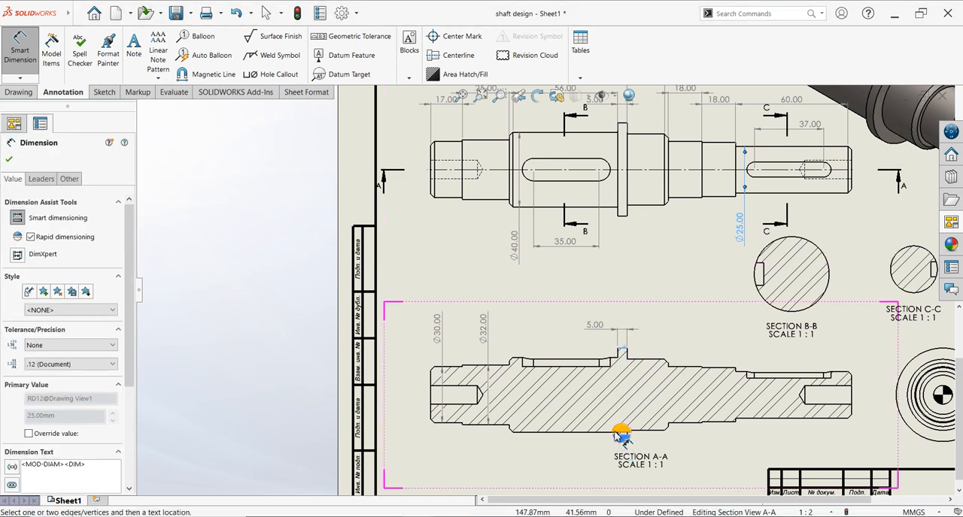
- Dimension the diameters of the collar and the shaft section directly right of it in section view A-A, above the view
scroll(628, 444, "down", 3)
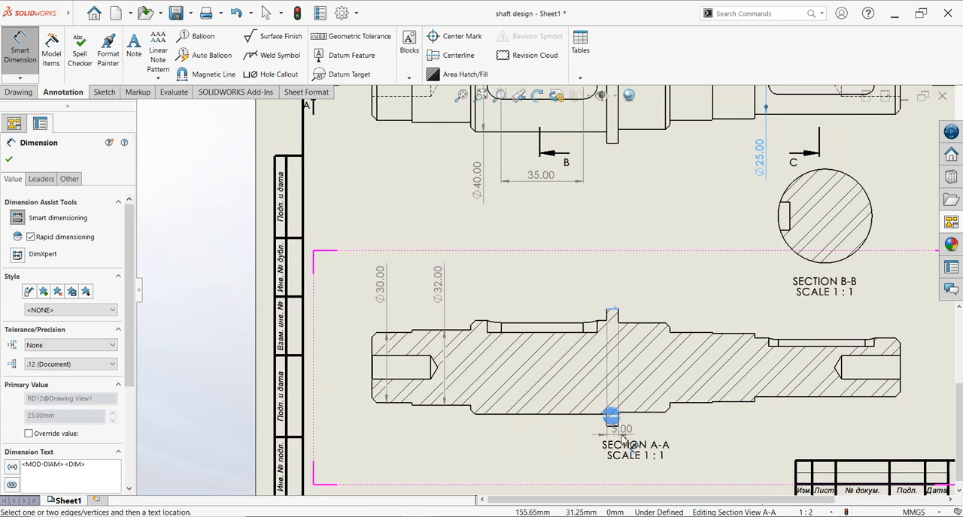
left_click(602, 407)
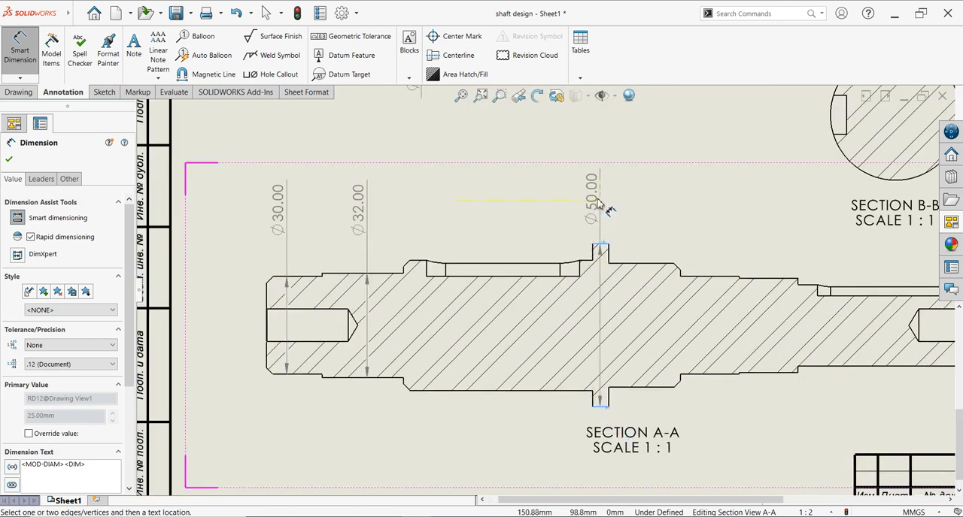
left_click(607, 210)
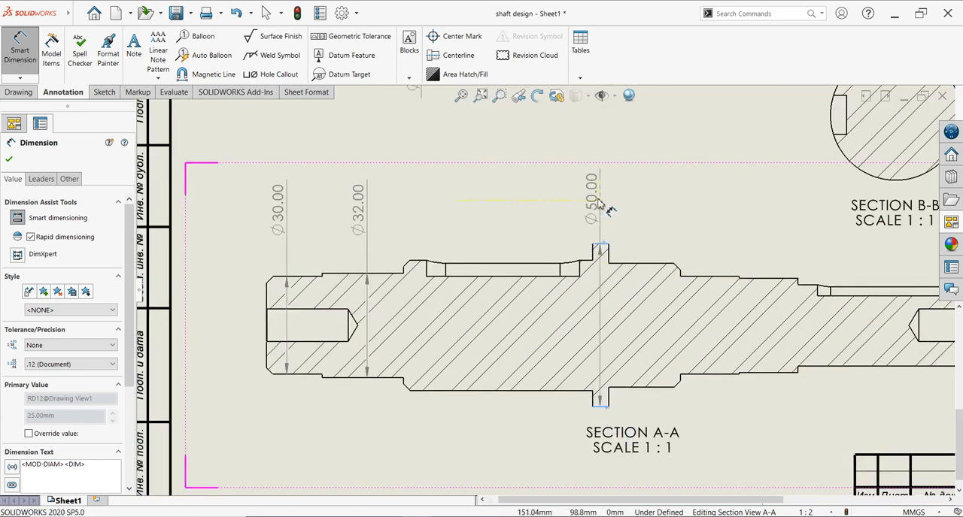
left_click(632, 264)
left_click(636, 390)
left_click(641, 227)
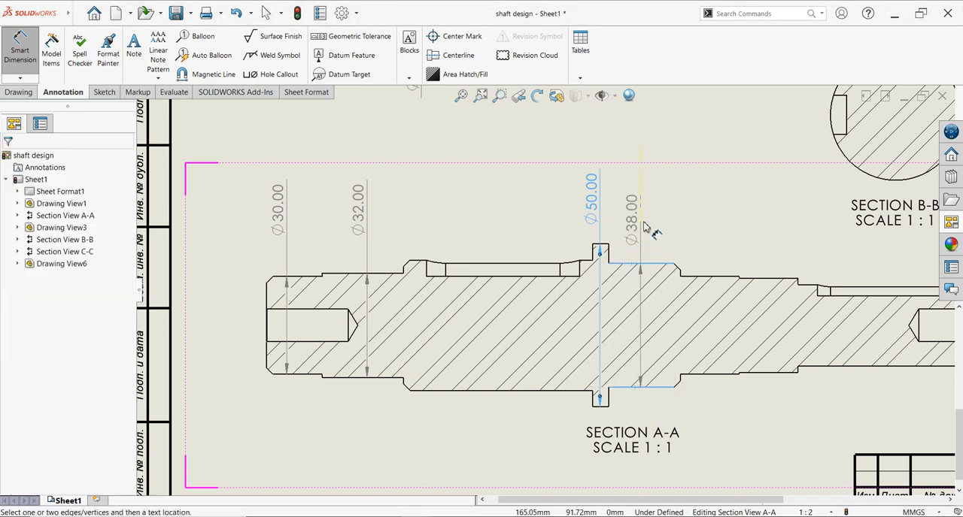
- Dimension the diameters of the two short shaft sections before the right-end keyed section in section view A-A, above the view
left_click(707, 277)
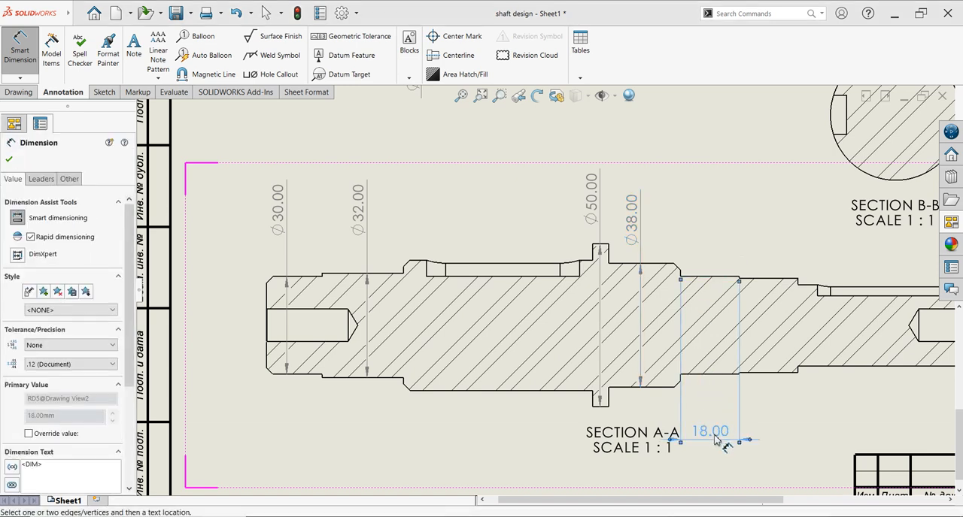
key("Escape")
left_click(713, 376)
left_click(720, 275)
left_click(707, 229)
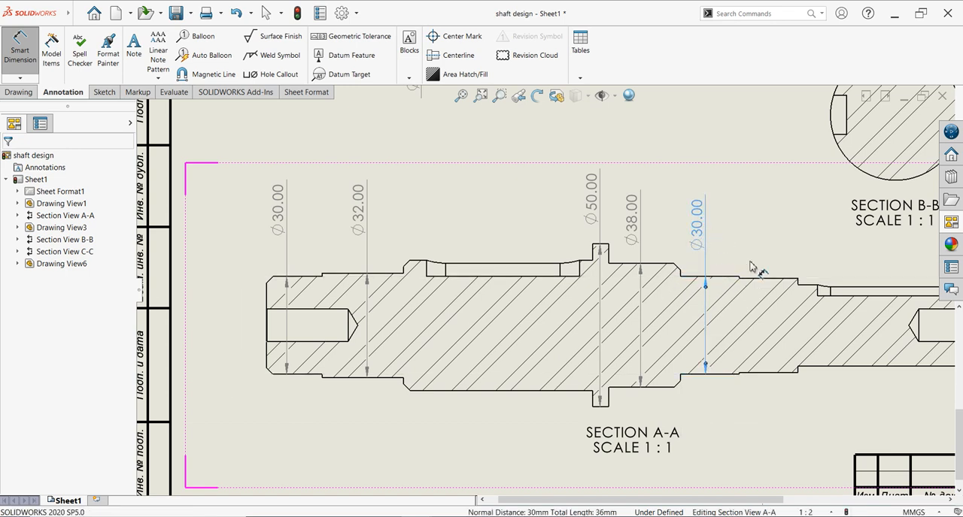
left_click(769, 279)
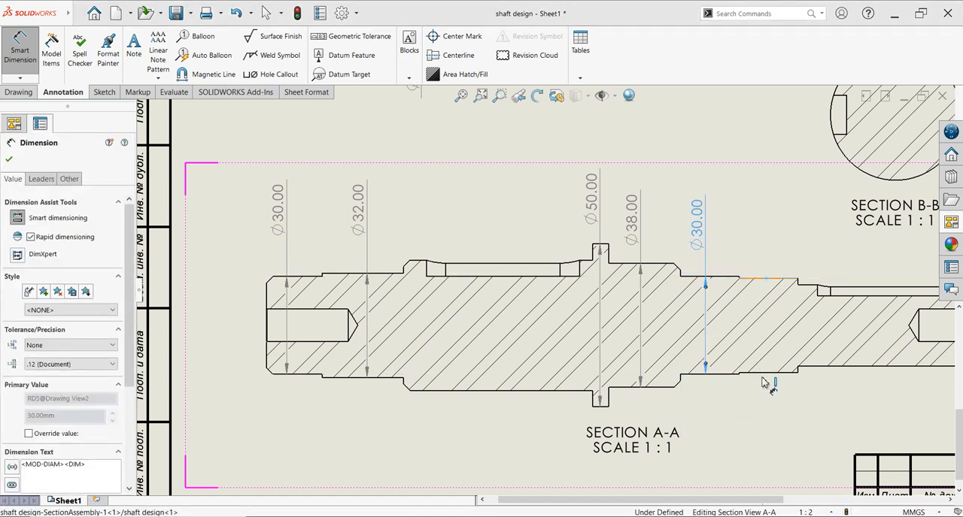
left_click(768, 370)
left_click(760, 218)
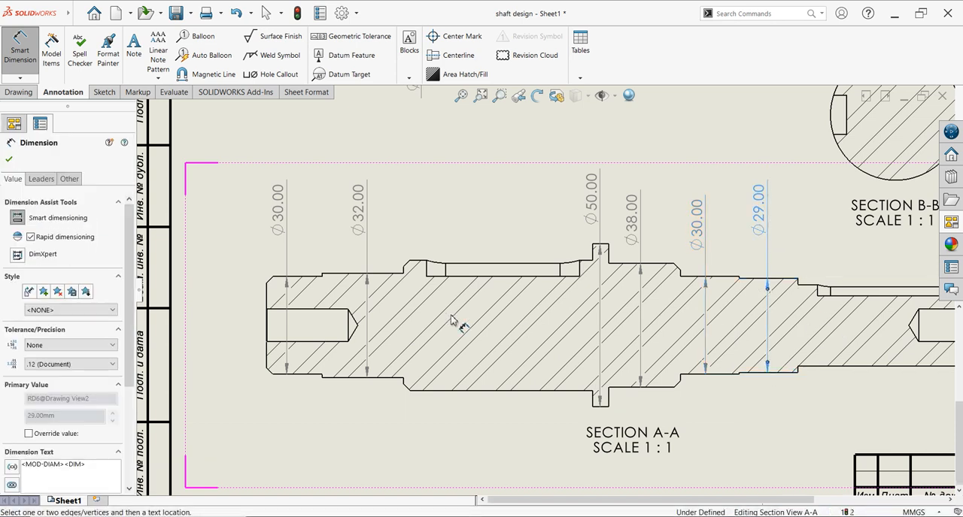
- Dimension the depths of the left and right end holes in section view A-A, placing both dimensions below the view
scroll(455, 354, "up", 4)
scroll(652, 281, "down", 1)
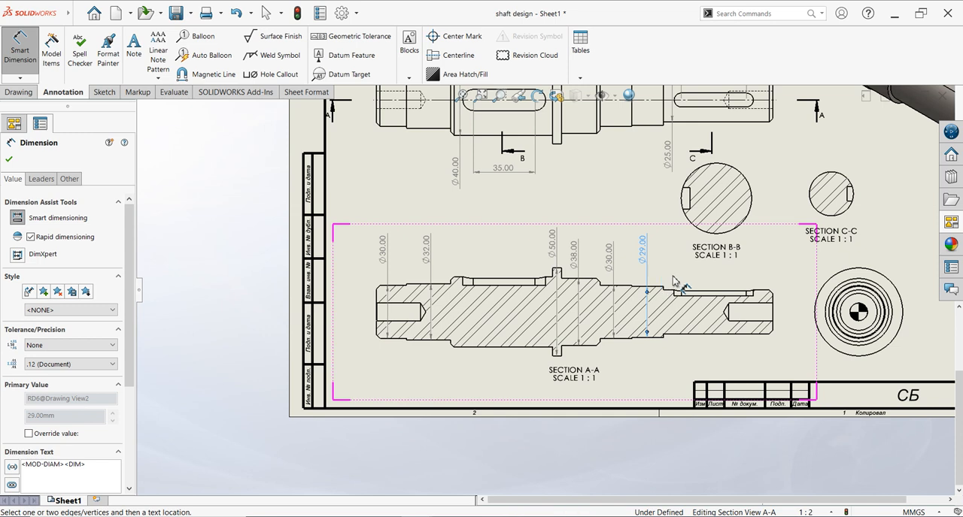
left_click(380, 311)
left_click(420, 310)
left_click(399, 373)
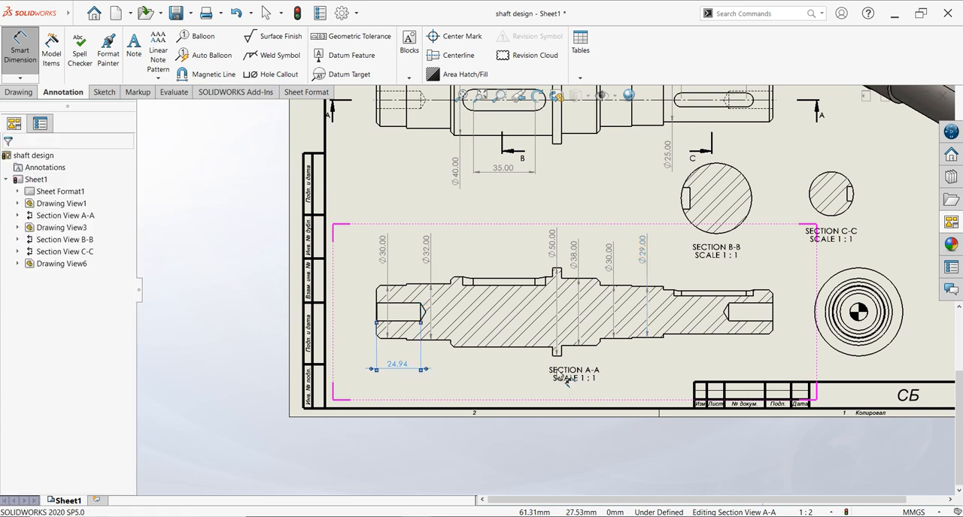
left_click(777, 320)
left_click(772, 304)
left_click(754, 368)
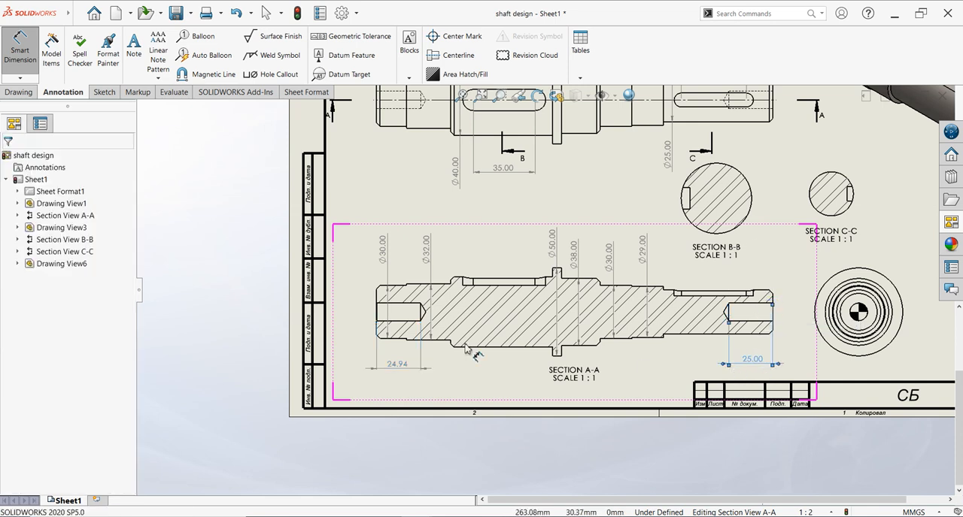
- Dimension the diameters of the left and right end holes in section view A-A, placing each dimension outside its shaft end
left_click(397, 314)
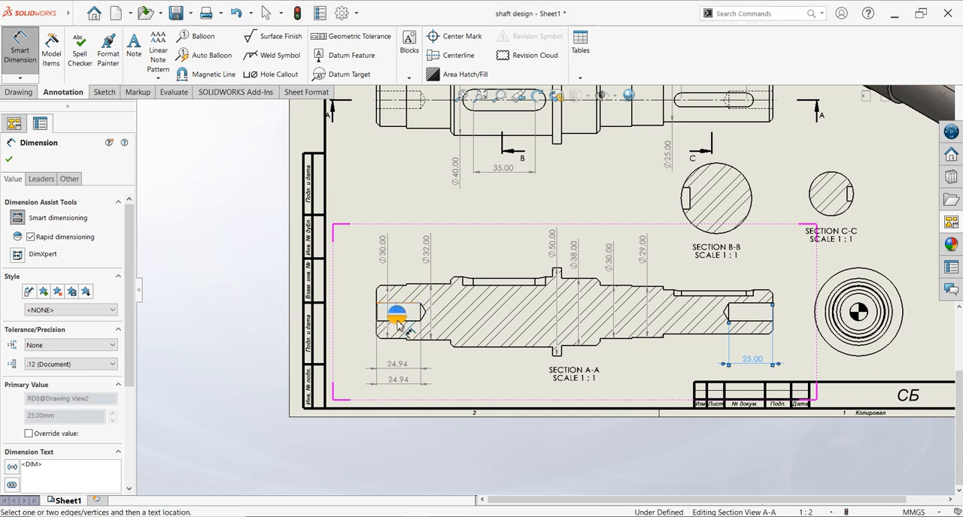
left_click(410, 323)
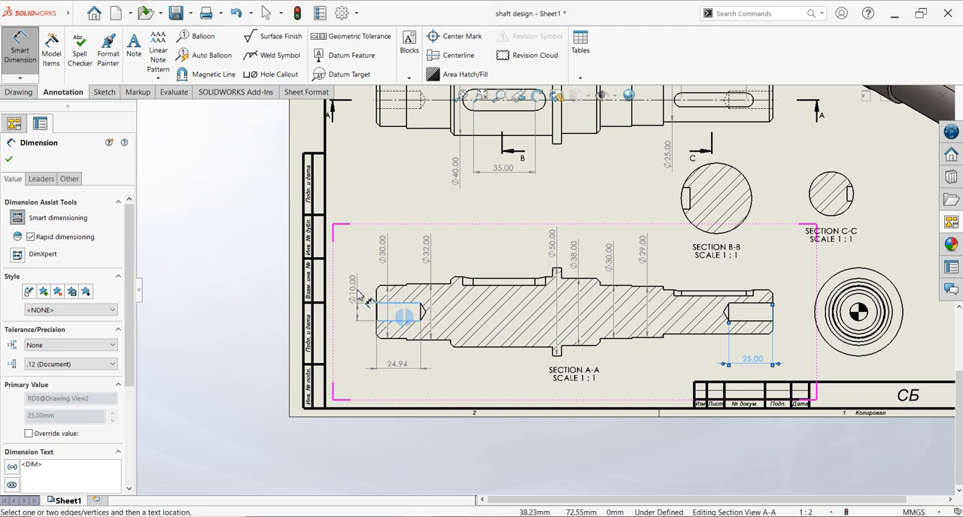
left_click(357, 290)
key("Escape")
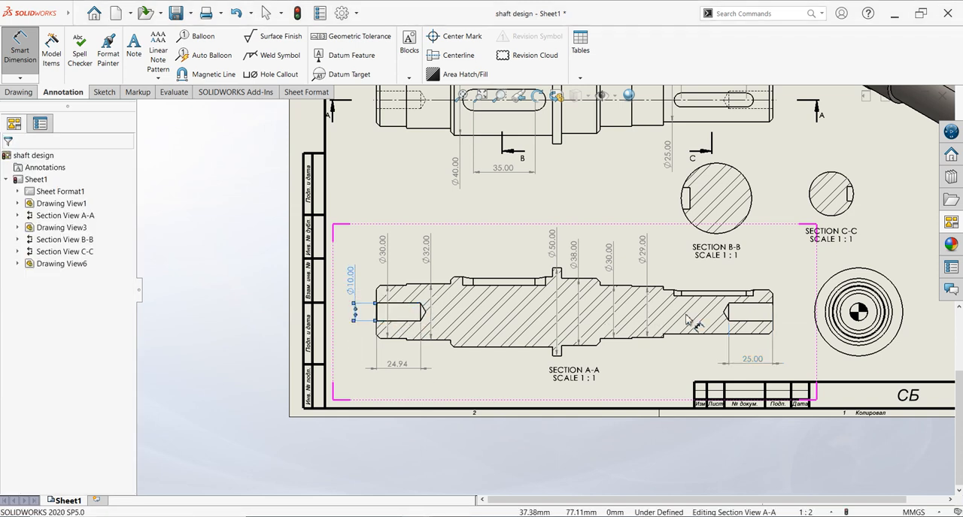
left_click(757, 304)
left_click(756, 322)
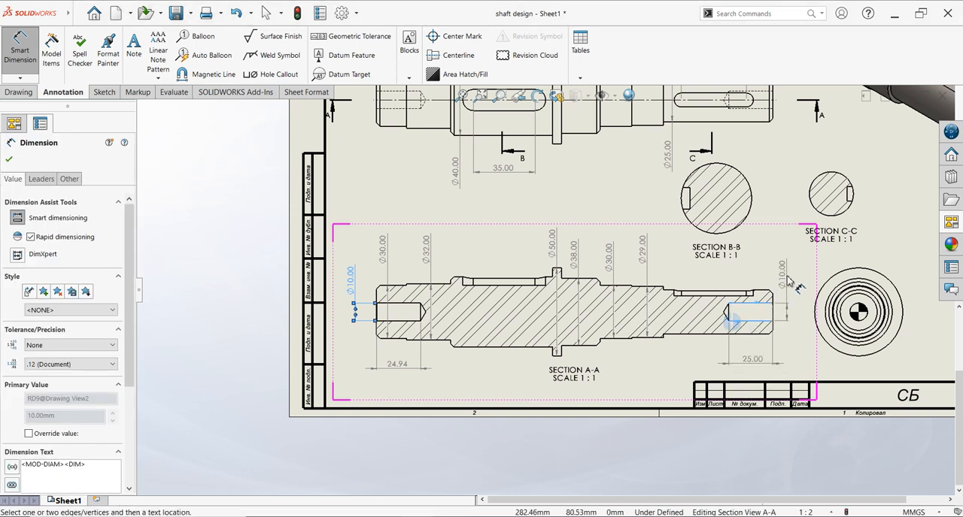
left_click(788, 280)
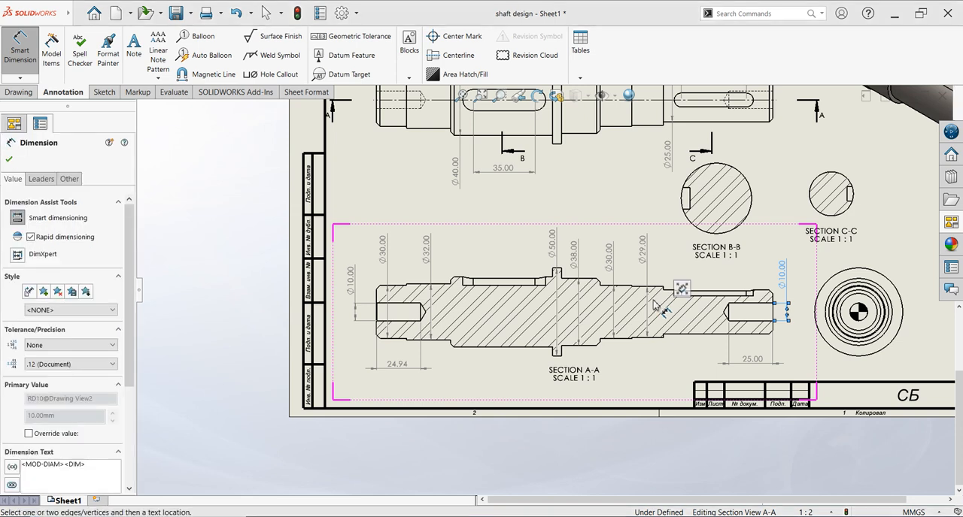
- Dimension the keyway widths in section views B-B and C-C, placing each dimension outside the circle on the keyway side
scroll(704, 194, "down", 2)
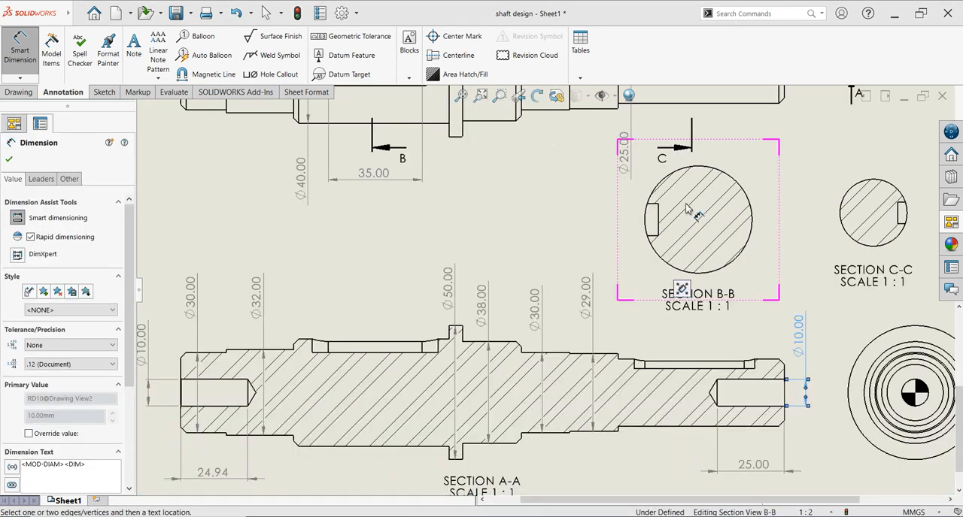
left_click(661, 226)
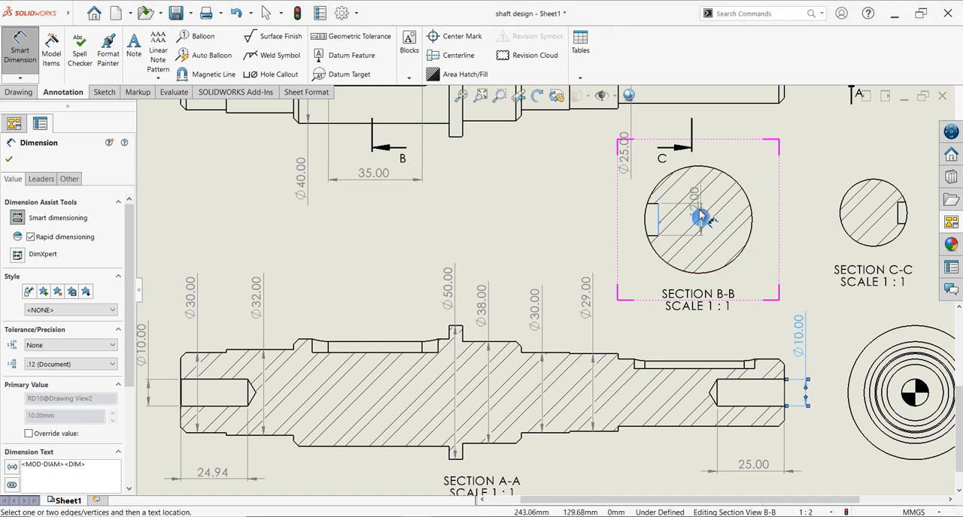
left_click(600, 221)
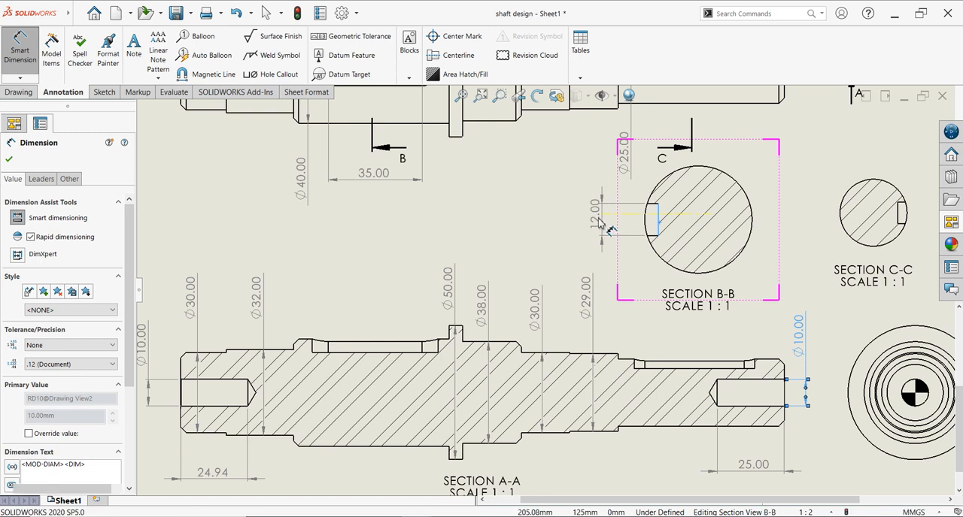
left_click(916, 223)
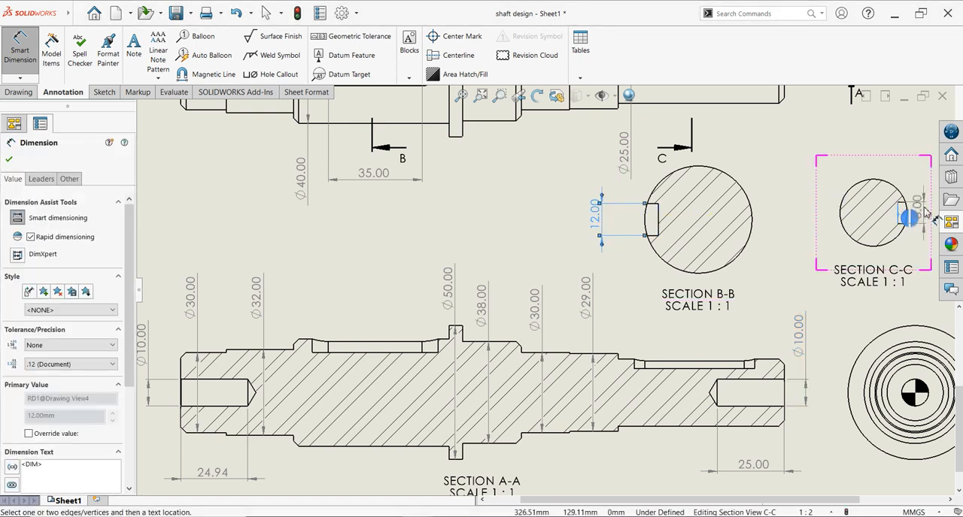
left_click(919, 168)
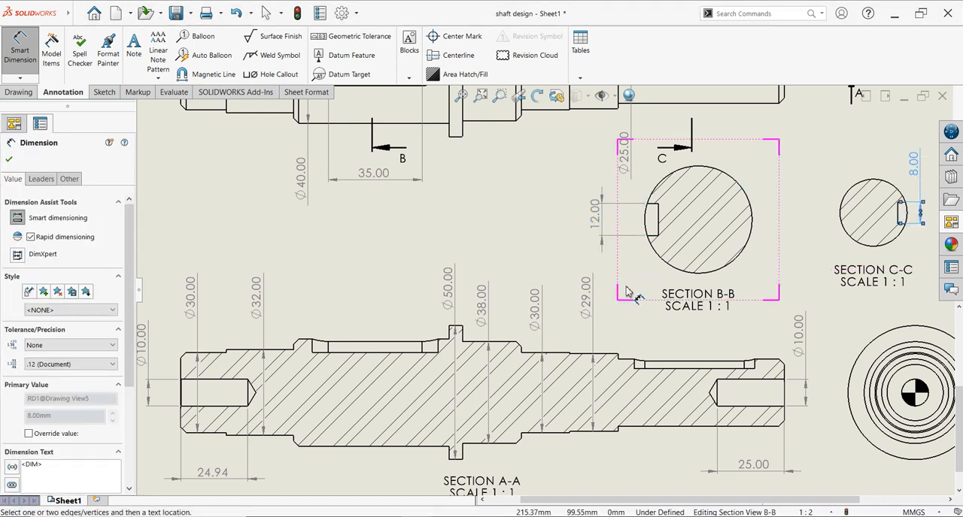
- Dimension the depths of both keyways in section view A-A, placing the dimensions above the view, and finish dimensioning
scroll(628, 292, "up", 3)
scroll(644, 286, "down", 1)
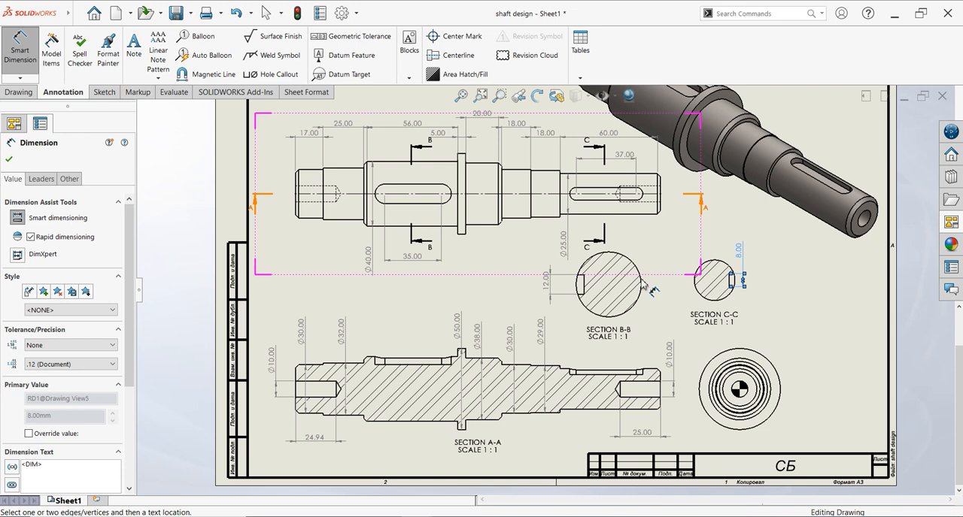
scroll(450, 360, "down", 1)
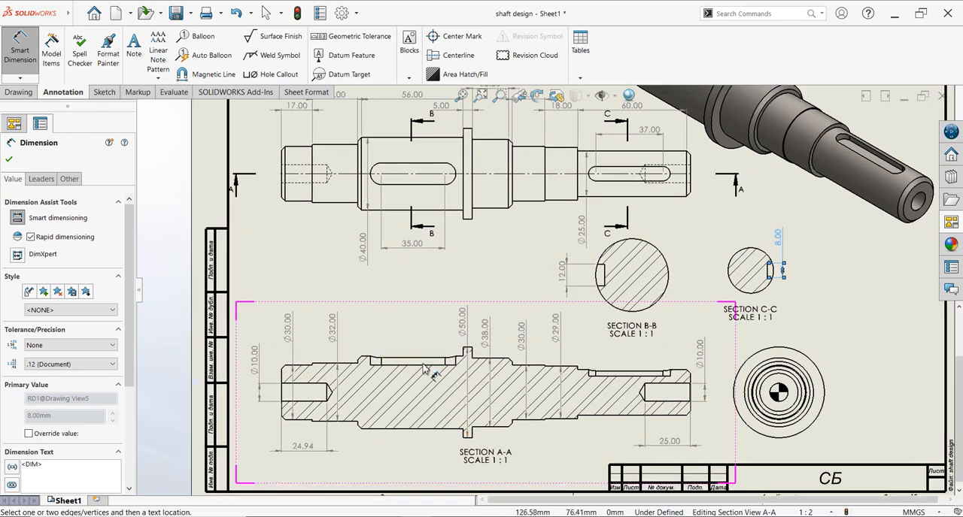
scroll(433, 362, "down", 1)
scroll(416, 359, "down", 1)
scroll(416, 359, "down", 1)
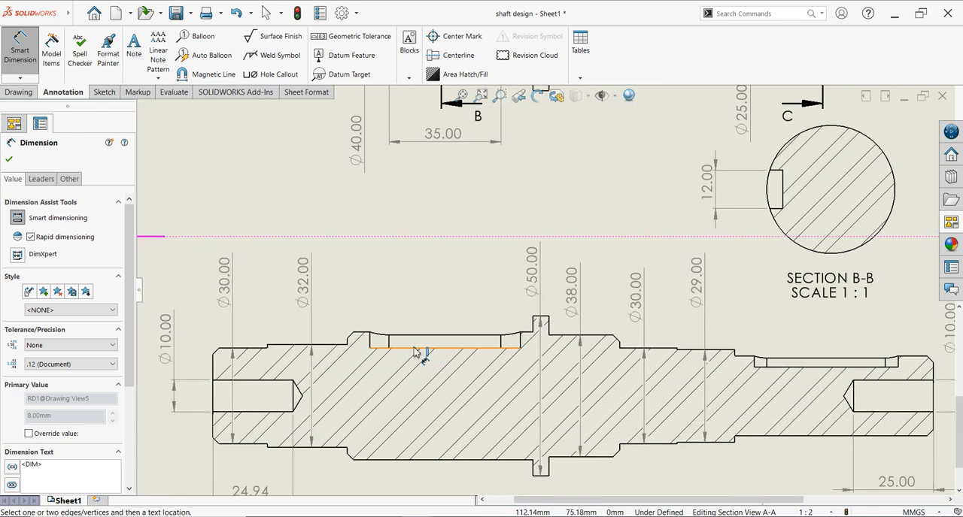
left_click(412, 353)
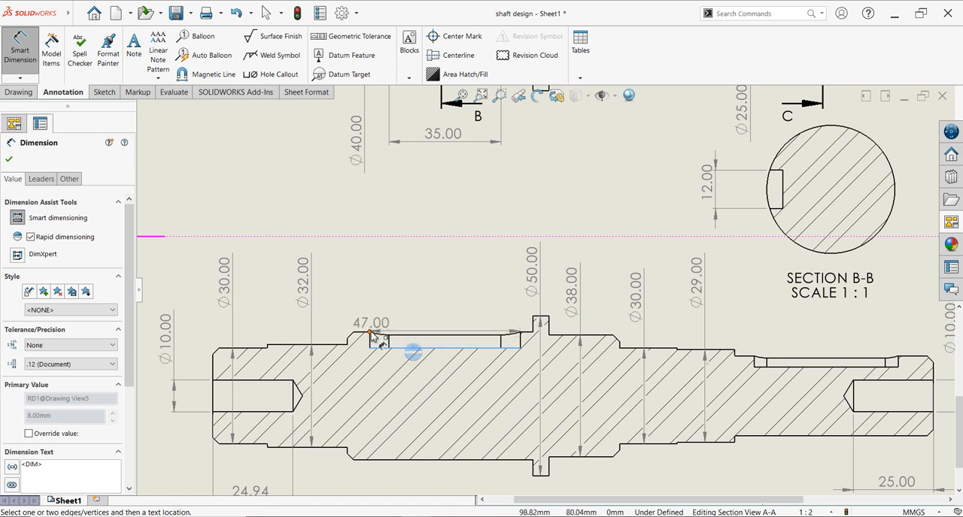
left_click(370, 332)
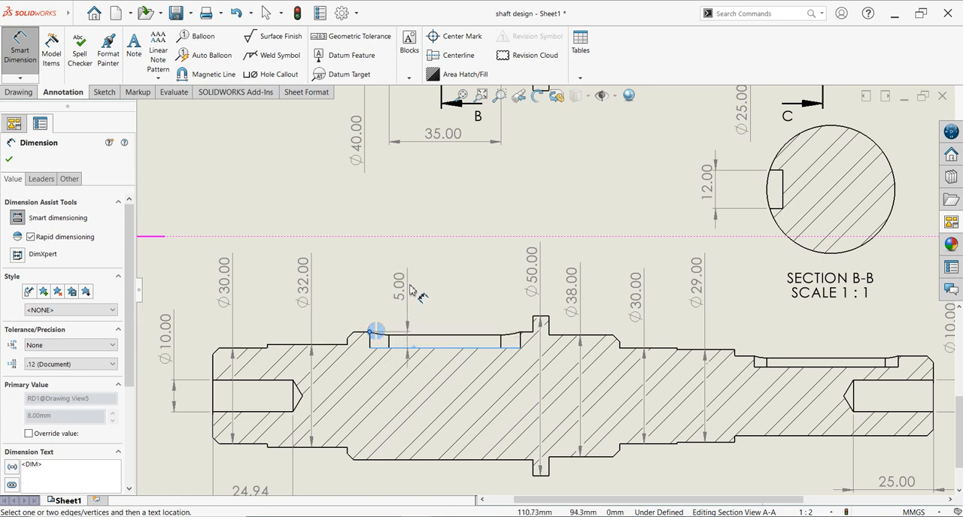
left_click(438, 274)
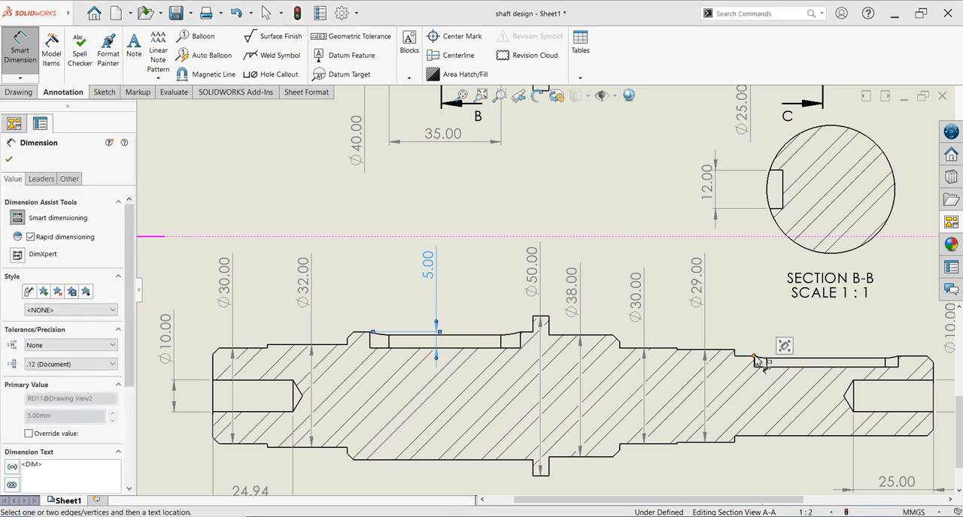
left_click(780, 368)
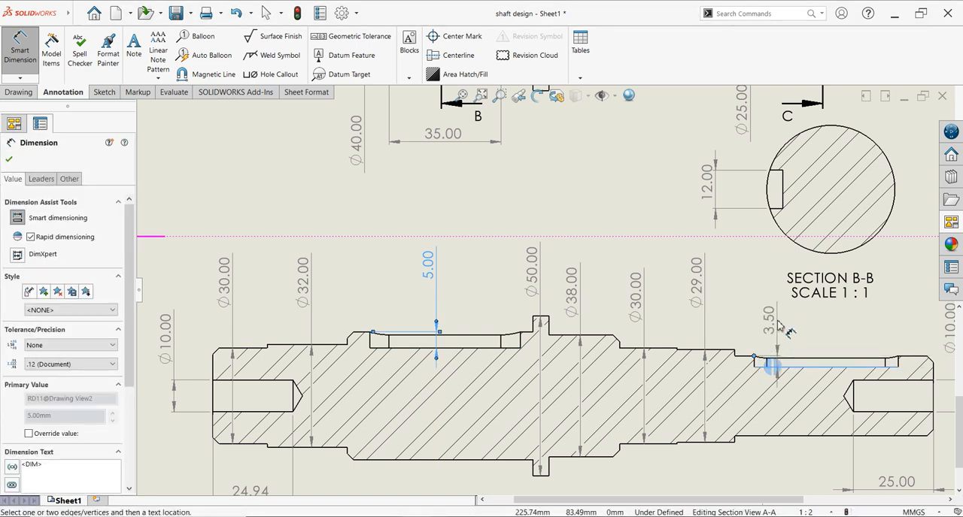
left_click(780, 324)
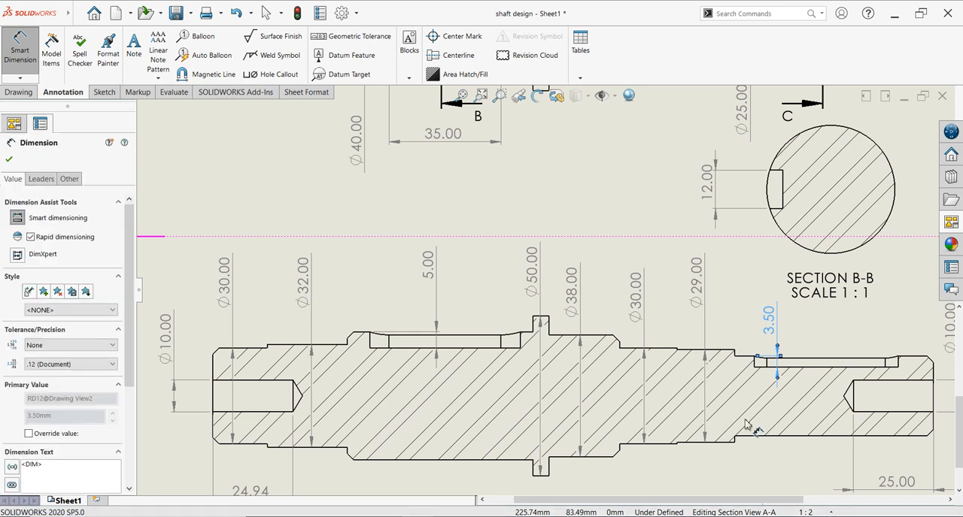
scroll(739, 154, "up", 5)
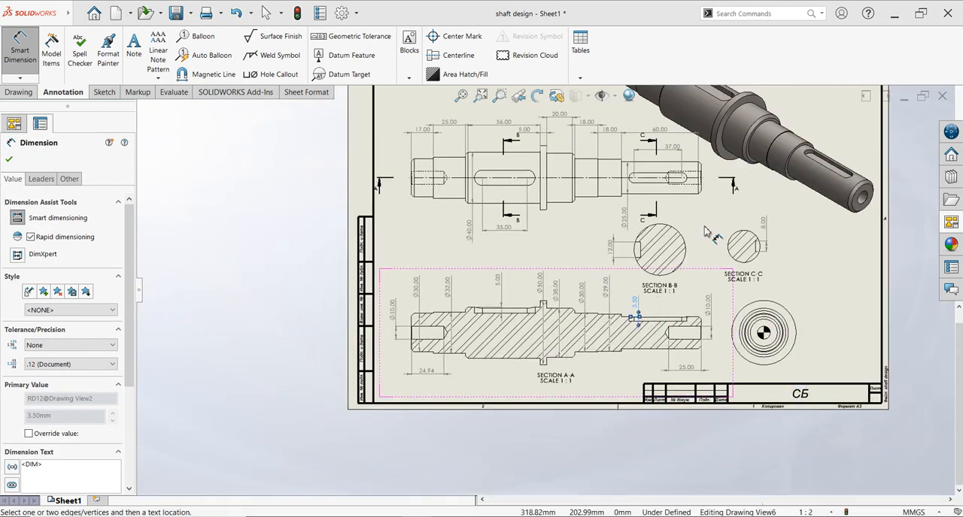
scroll(722, 185, "up", 5)
scroll(631, 290, "down", 4)
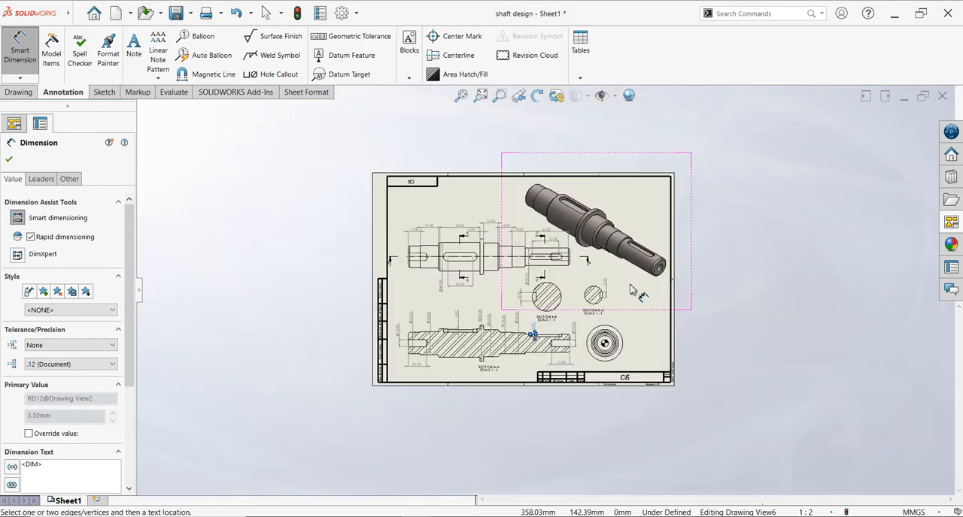
scroll(662, 309, "down", 3)
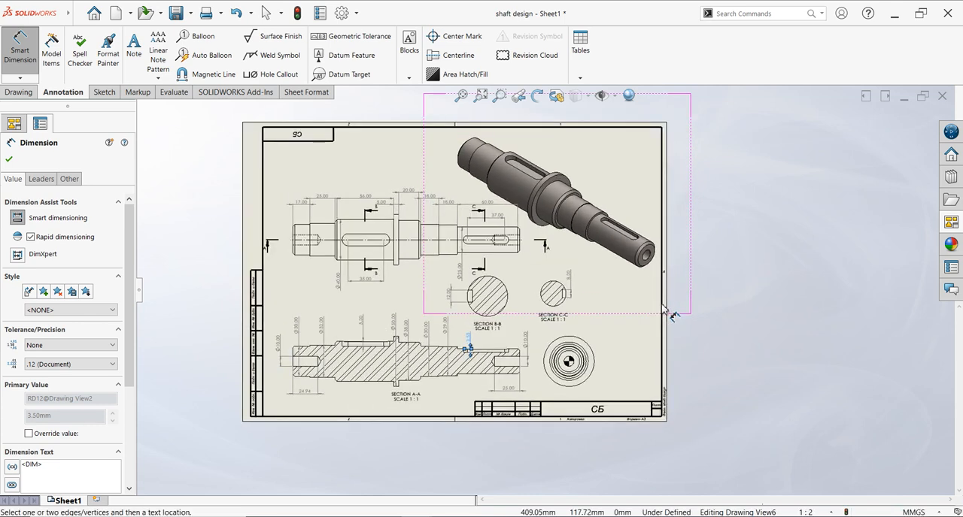
scroll(482, 249, "down", 1)
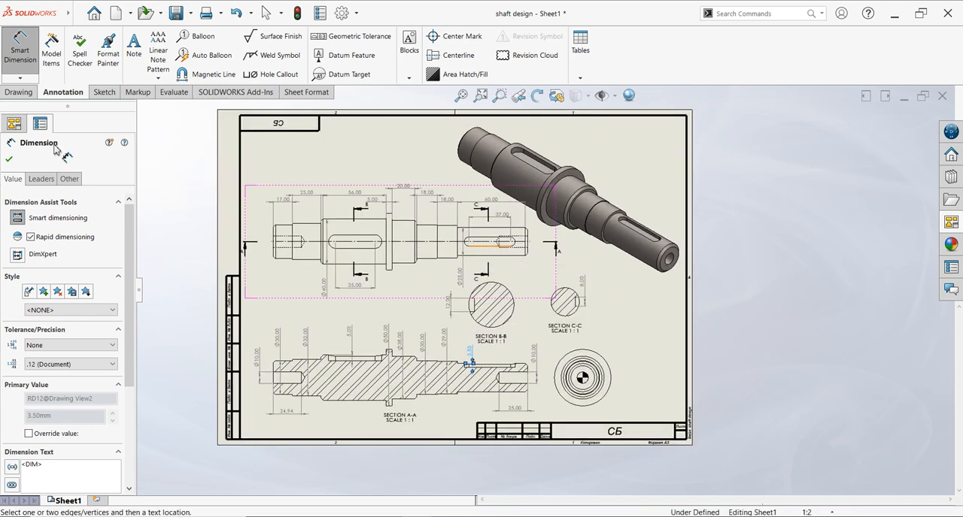
left_click(11, 158)
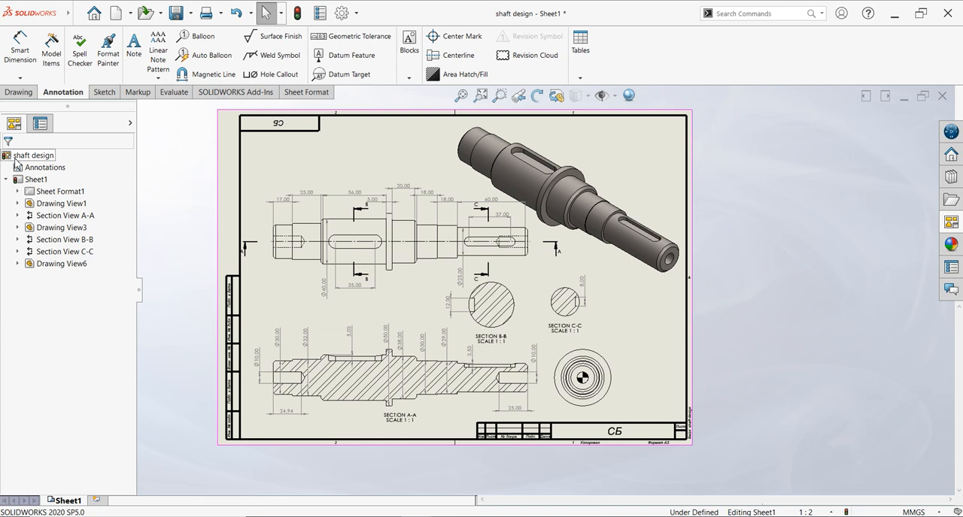
- Delete all title block and frame lines and notes from the sheet format, including referenced items, and return to the sheet
right_click(272, 151)
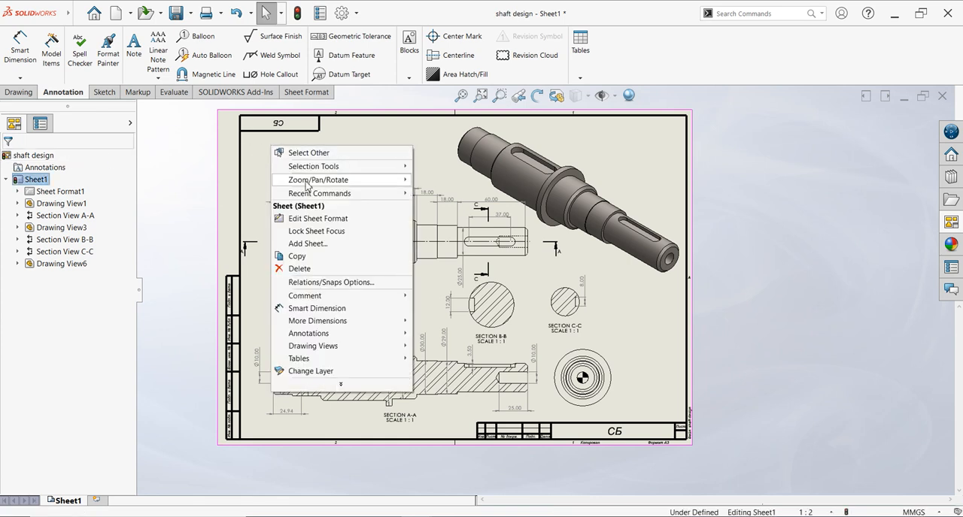
left_click(304, 223)
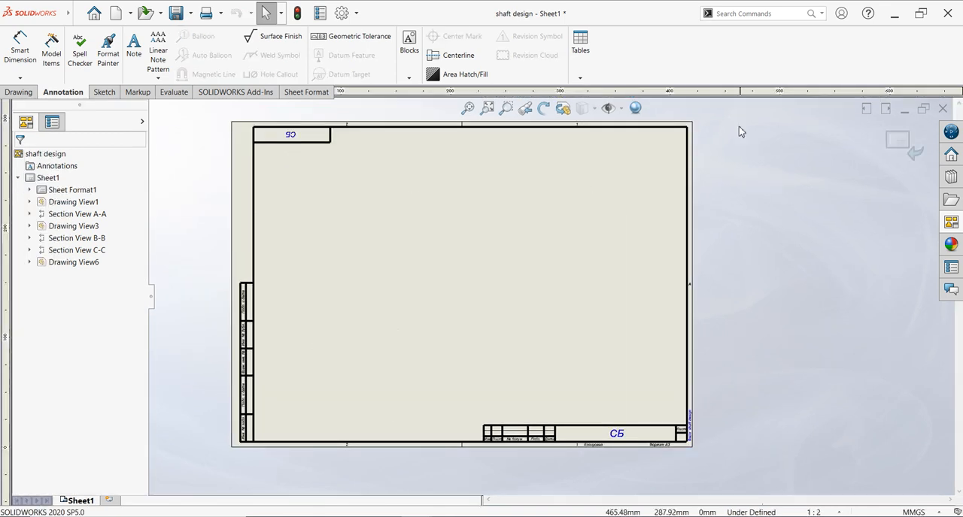
left_click_drag(730, 104, 219, 485)
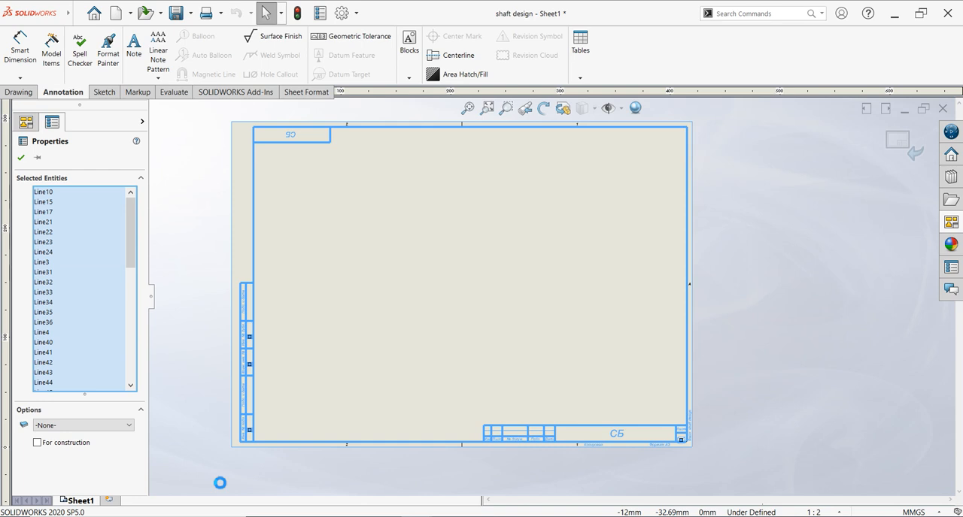
key("Delete")
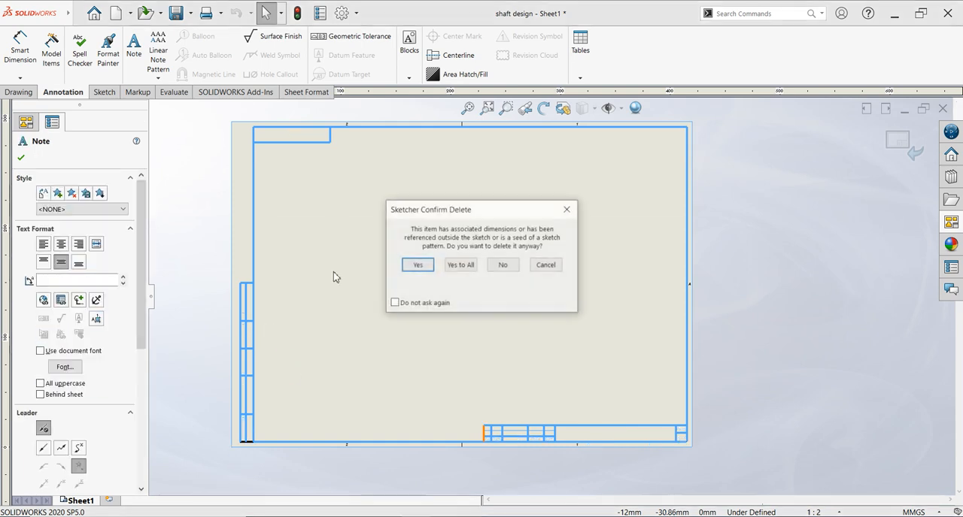
left_click(426, 268)
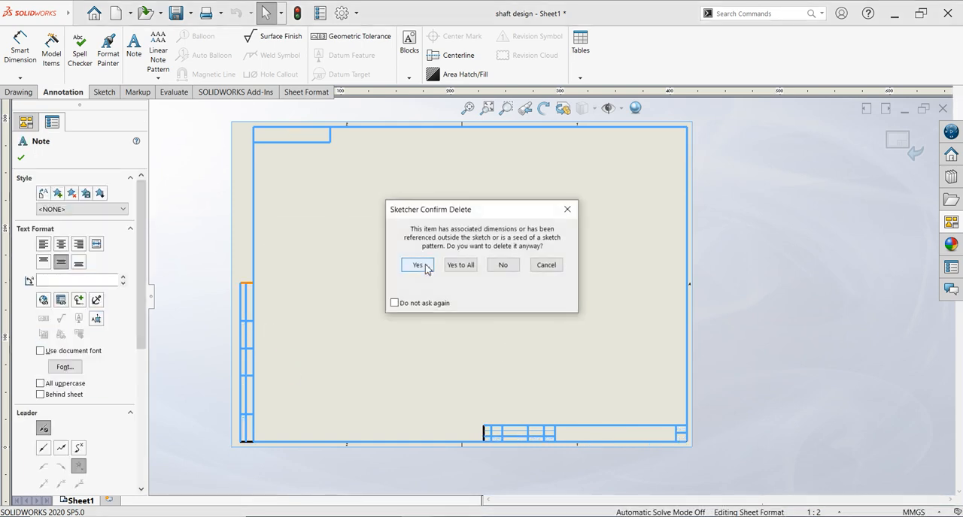
left_click(456, 266)
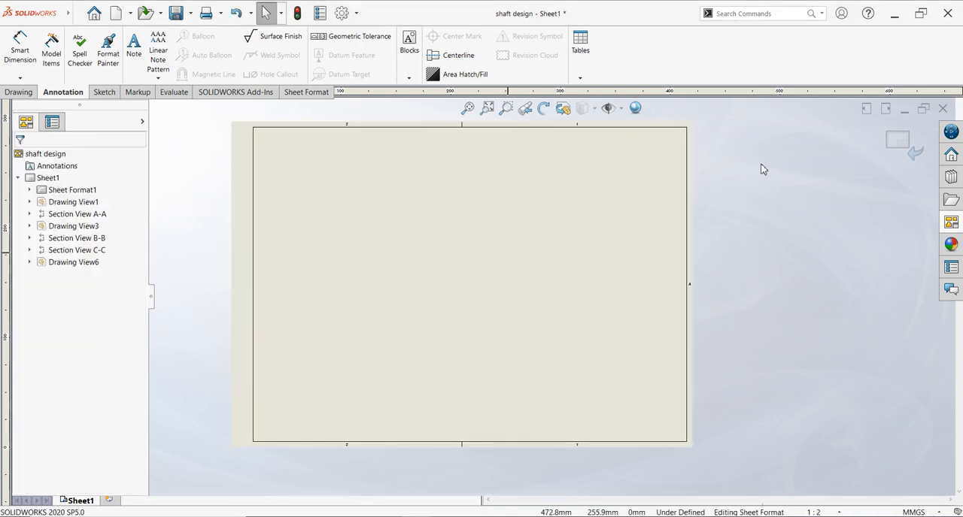
left_click(895, 145)
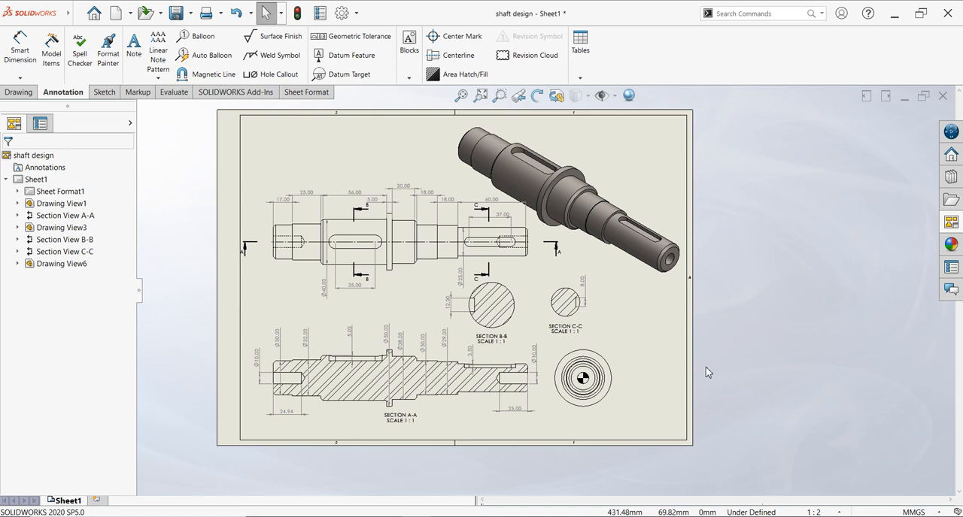
- Add the note "All Dimensions are in mm" on the sheet just below the shaft's end view
scroll(717, 176, "down", 1)
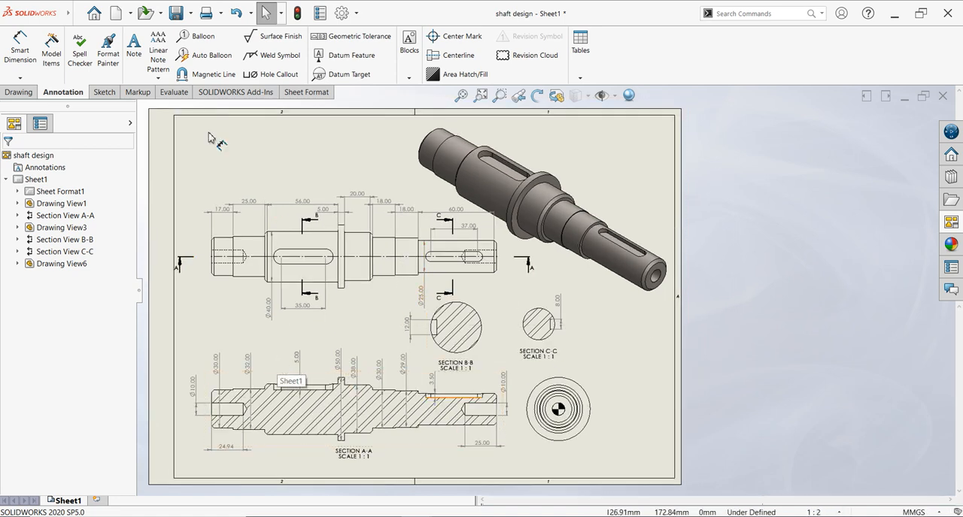
left_click(136, 55)
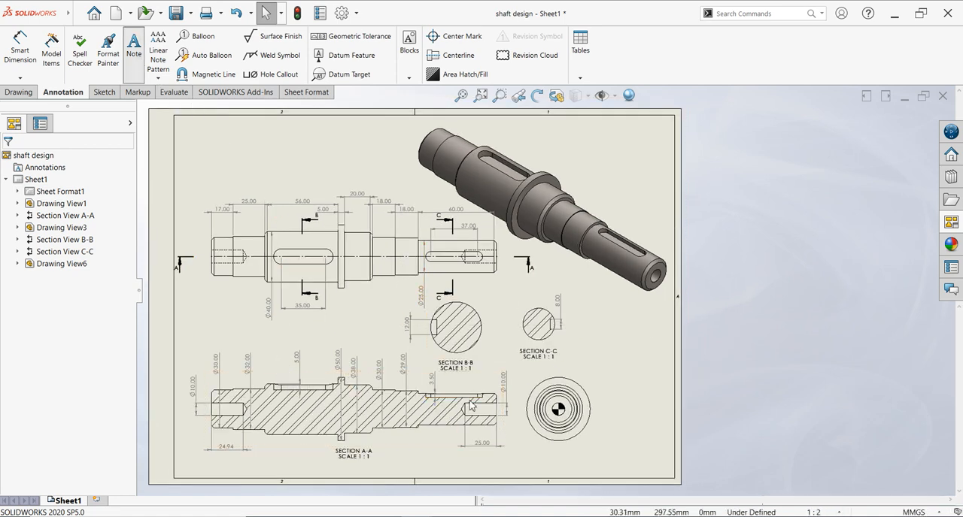
left_click(520, 457)
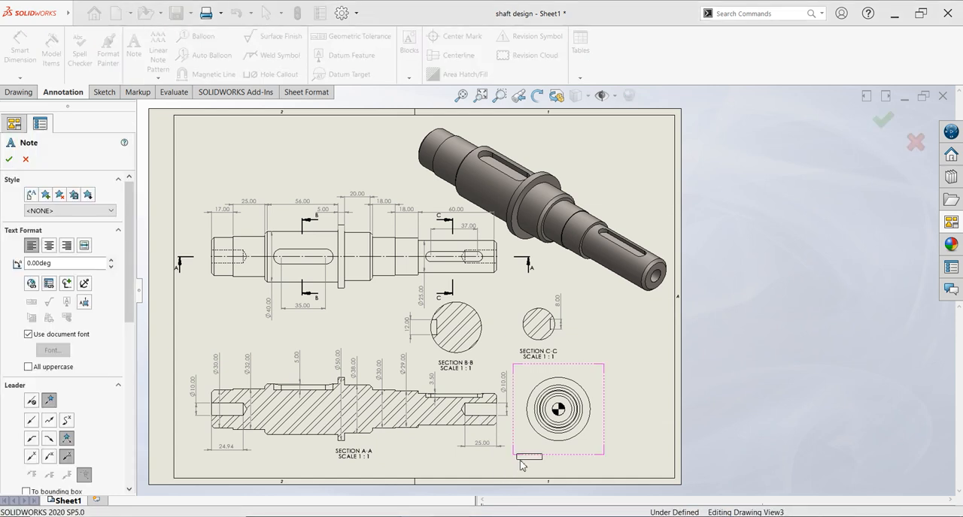
left_click(519, 461)
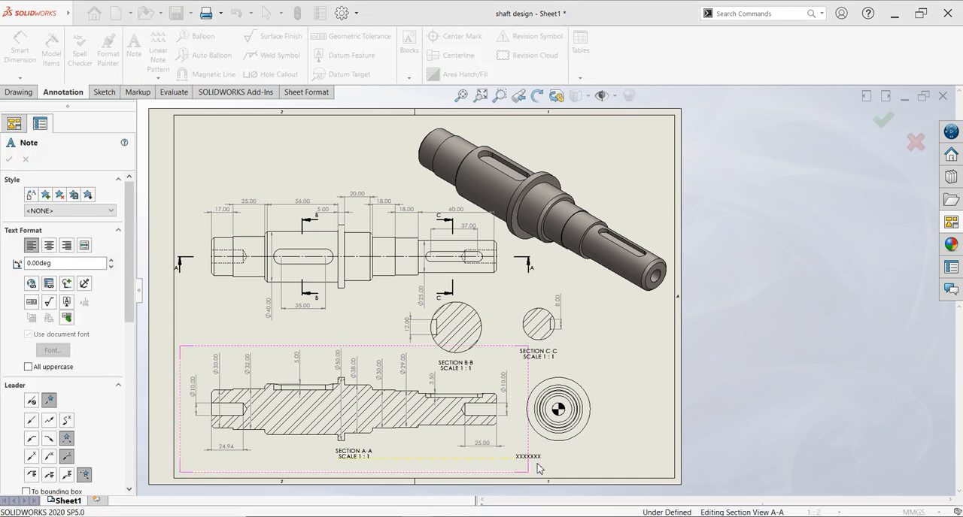
left_click(539, 468)
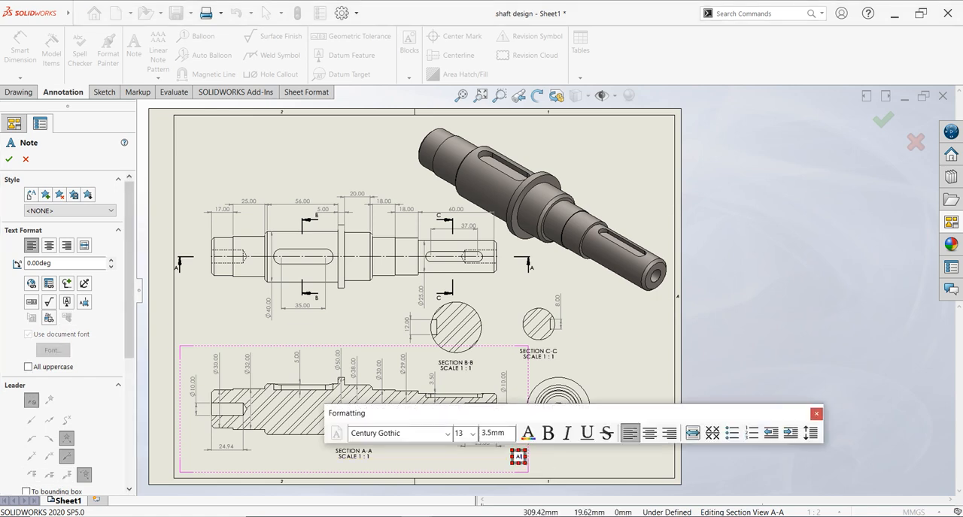
type("All Dimensions are")
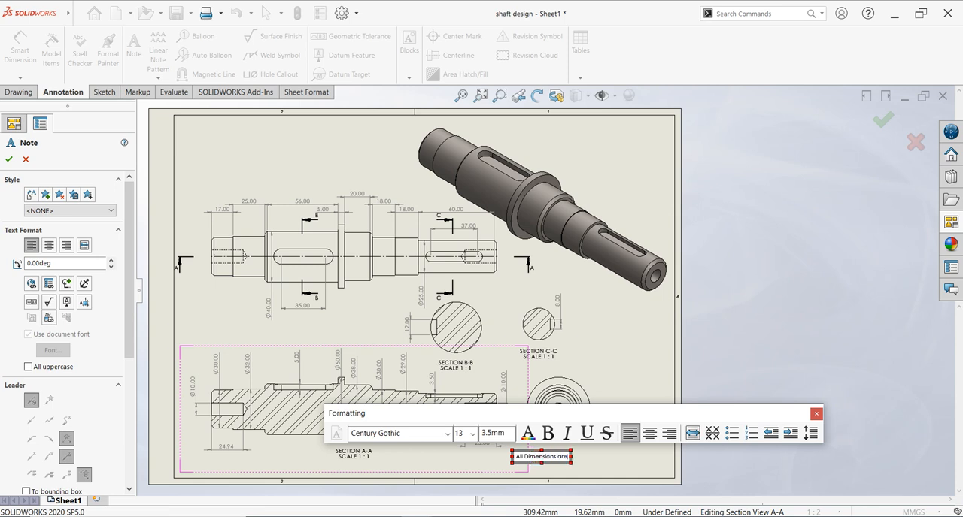
type(" in mm")
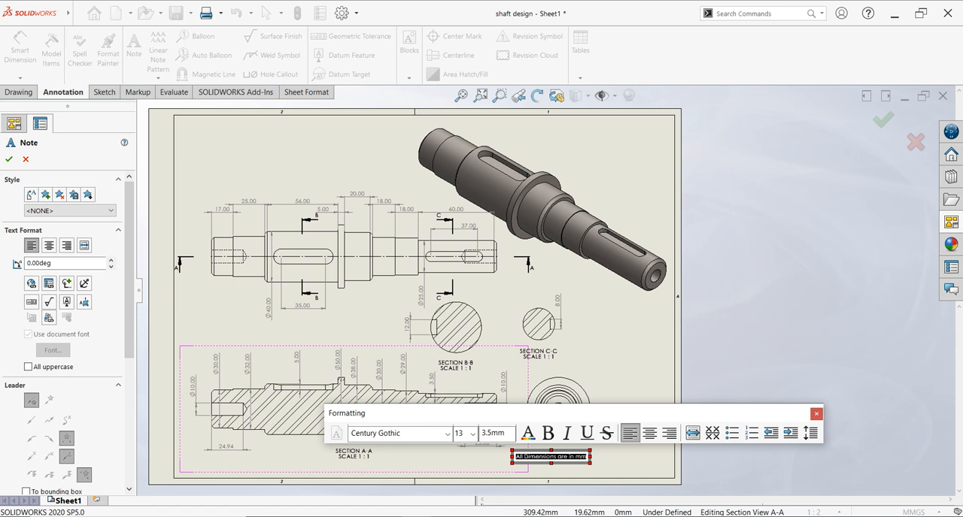
- Format the whole note text as size 24, bold and blue, and finish the note
left_click(471, 434)
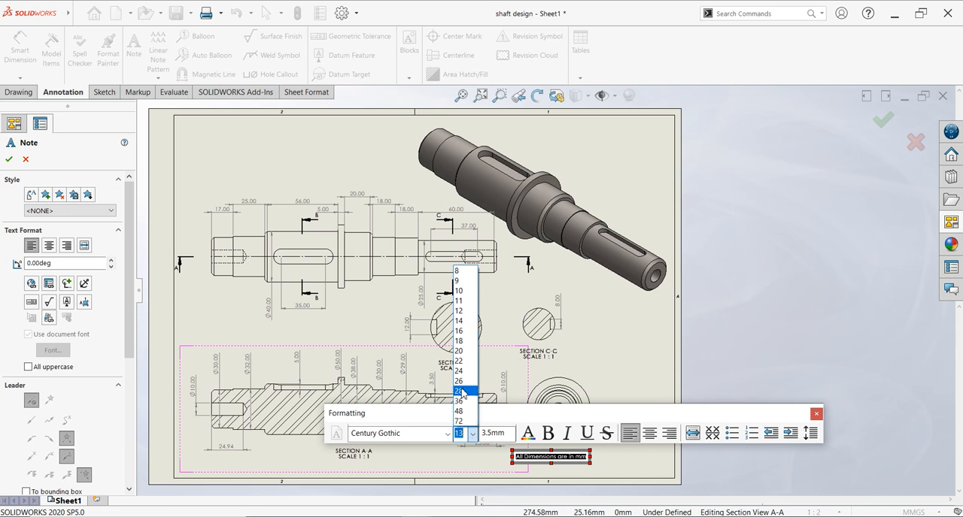
left_click(462, 372)
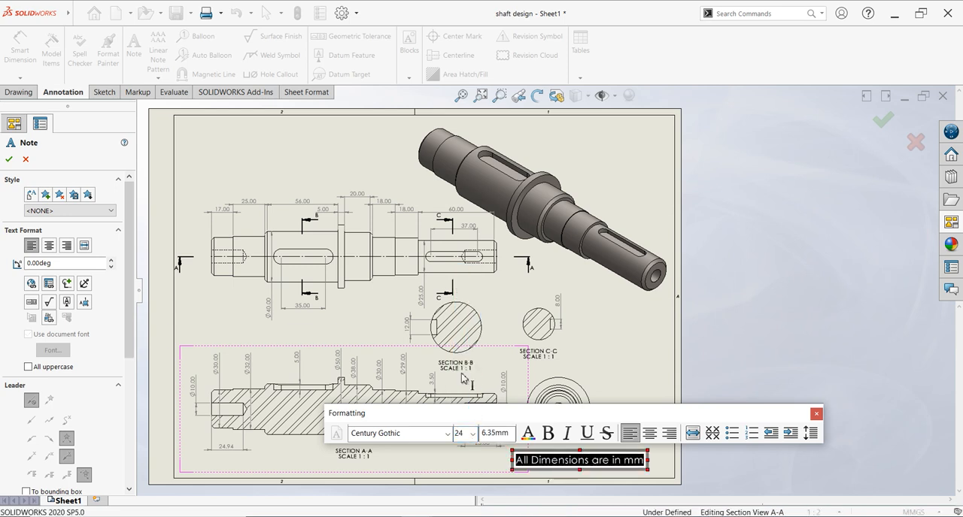
left_click(548, 437)
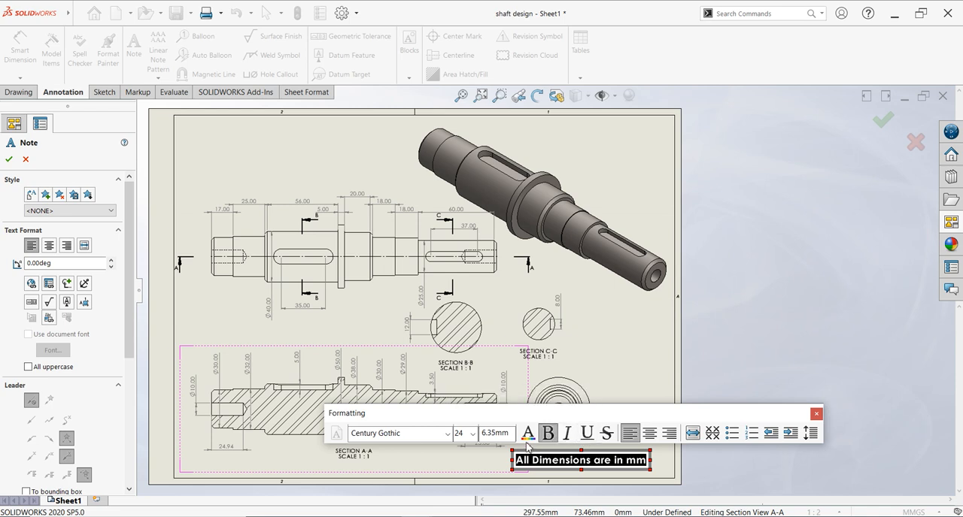
left_click(528, 435)
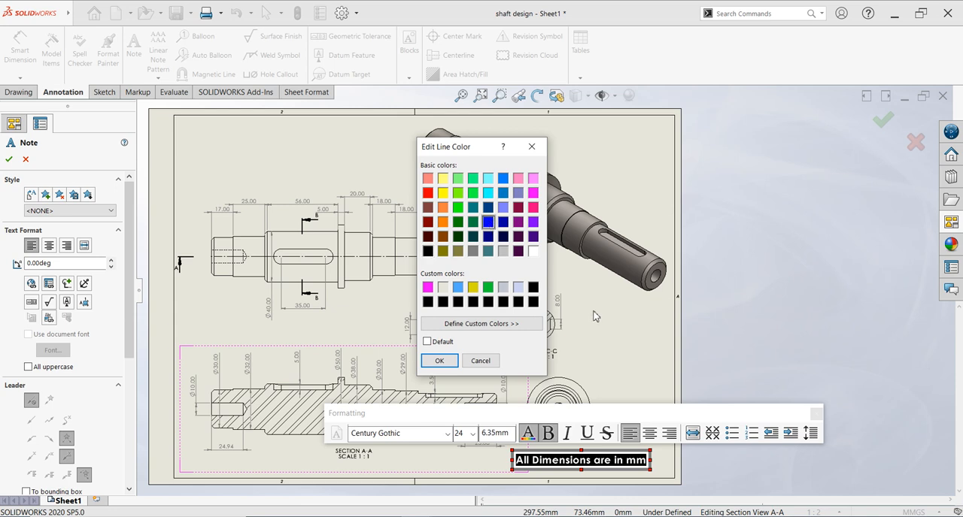
left_click(440, 361)
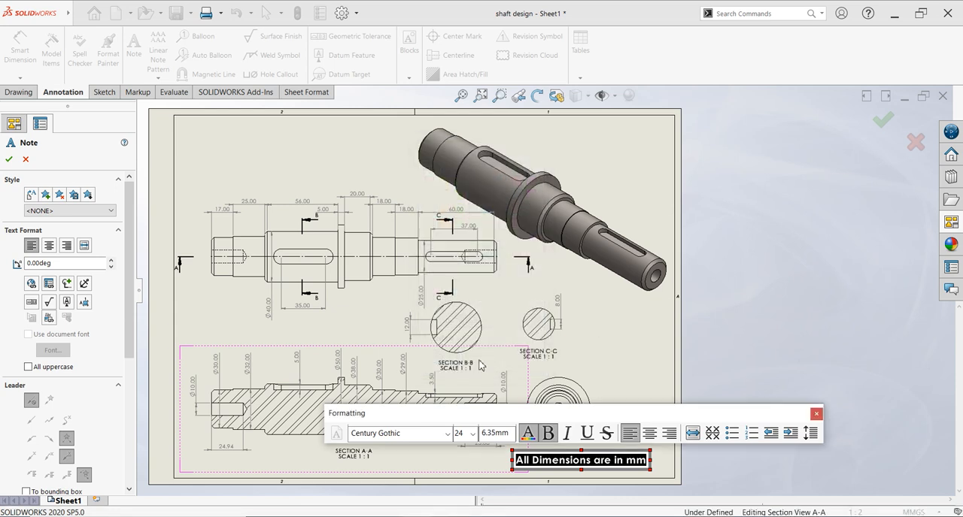
left_click(641, 351)
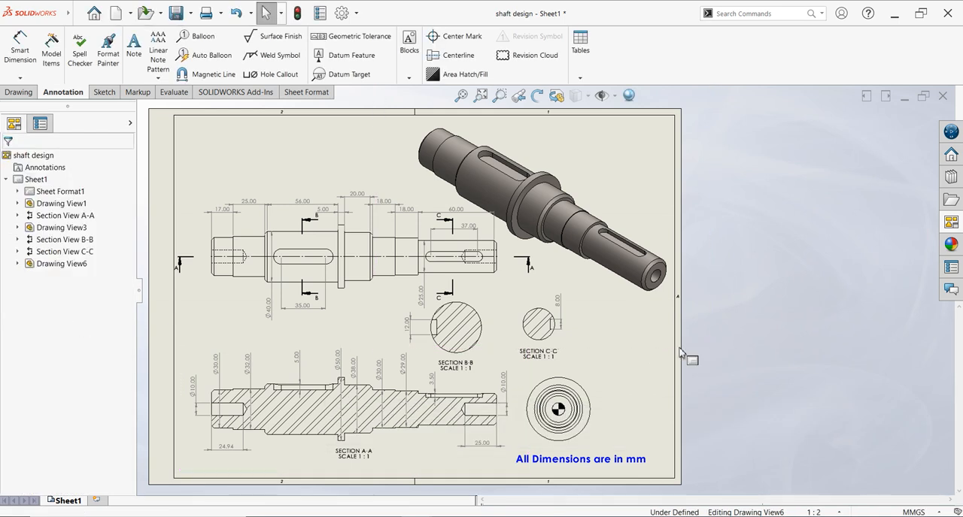
- Move the shaded isometric view slightly up and to the right, towards the sheet's upper-right corner
scroll(720, 352, "up", 1)
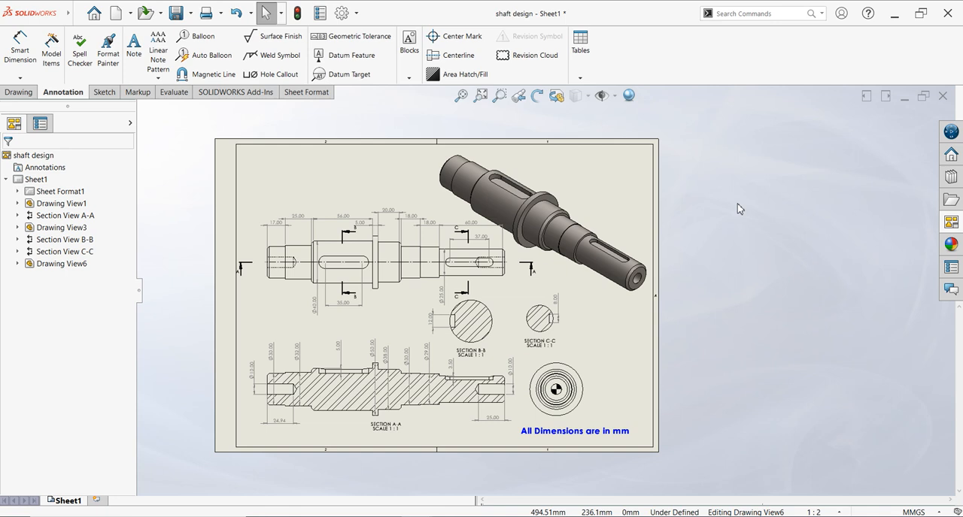
left_click(626, 160)
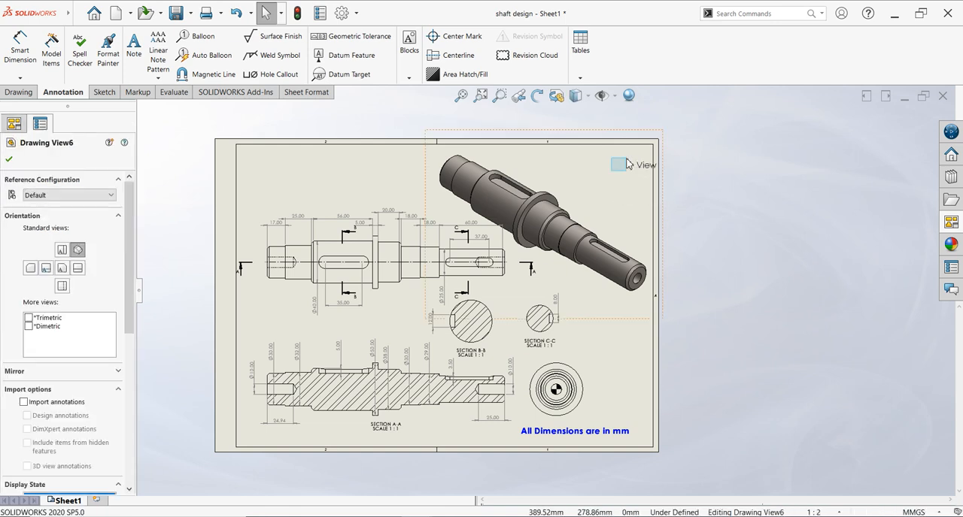
left_click(711, 198)
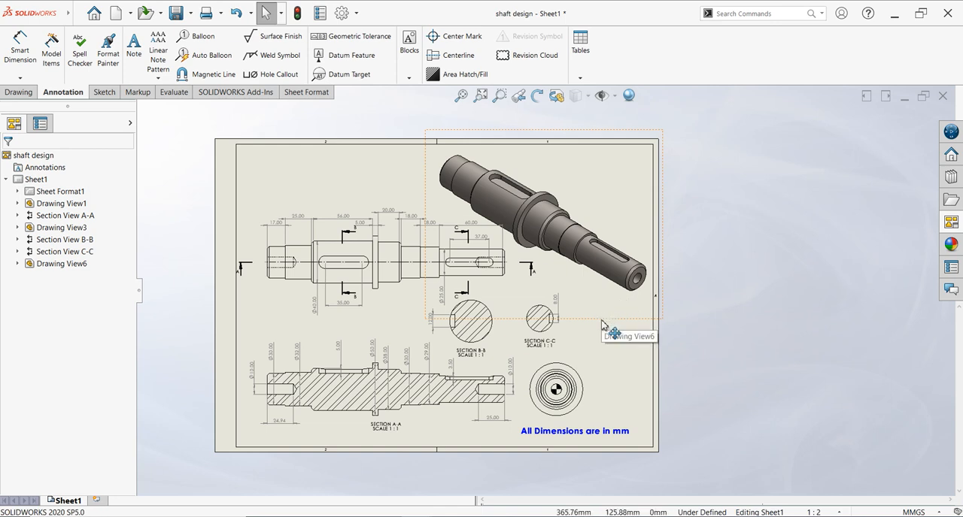
left_click(610, 324)
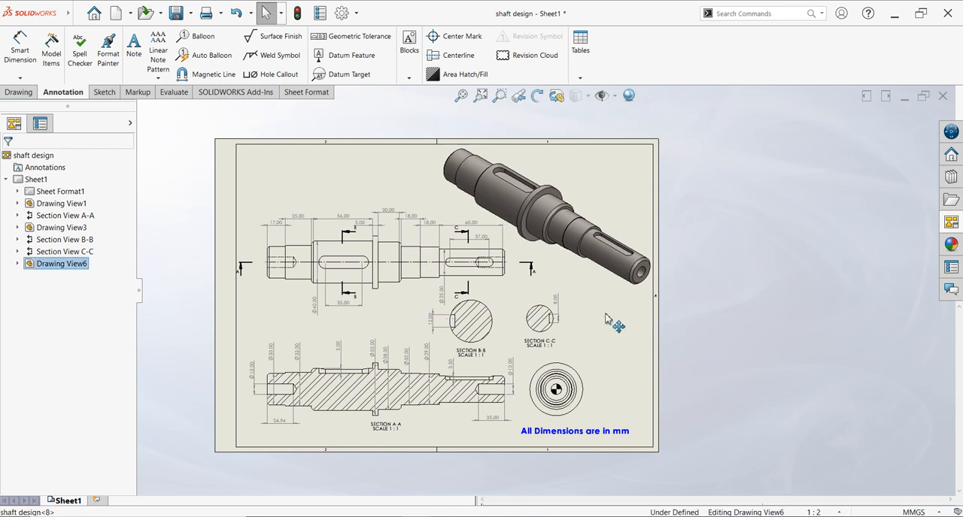
left_click(778, 312)
scroll(187, 284, "down", 1)
scroll(189, 325, "down", 1)
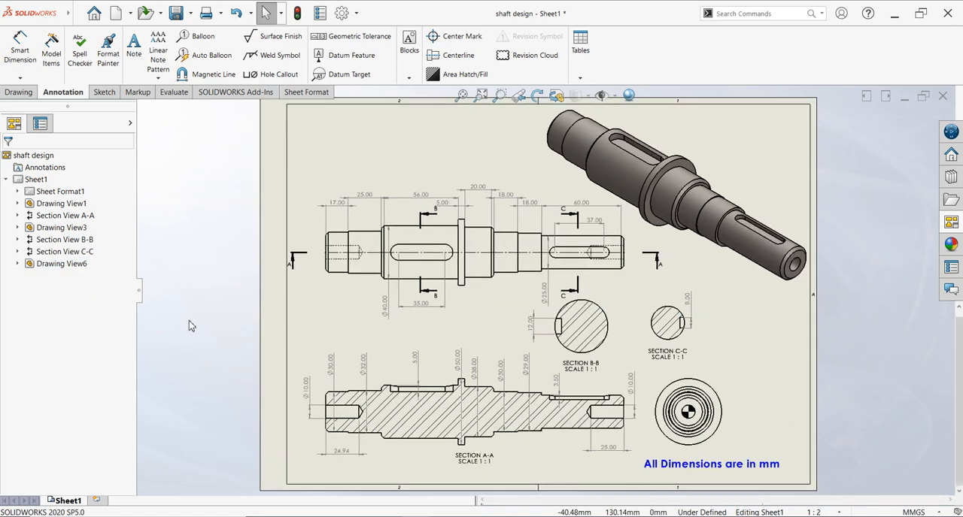